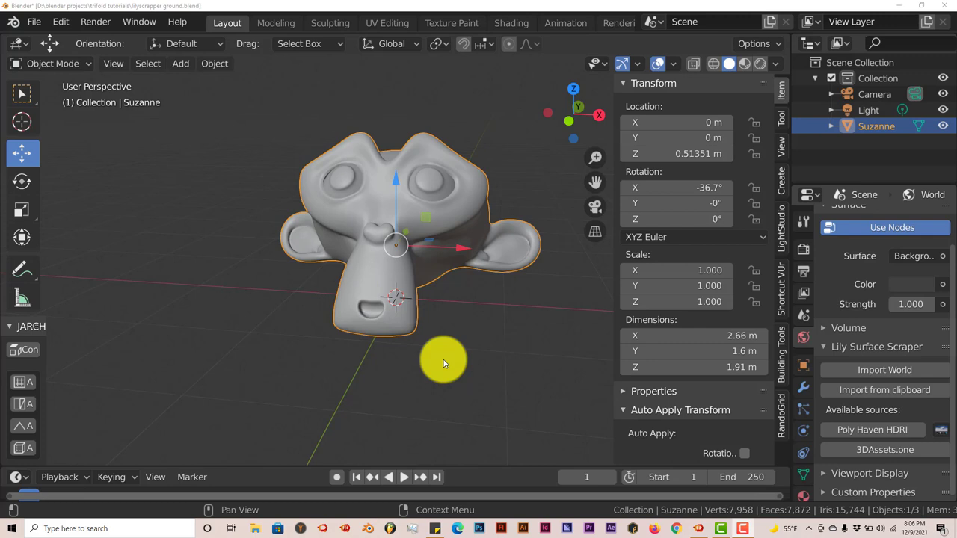
Zoom and orbit the viewport to inspect Suzanne from new angles.
scroll(429, 319, "down", 2)
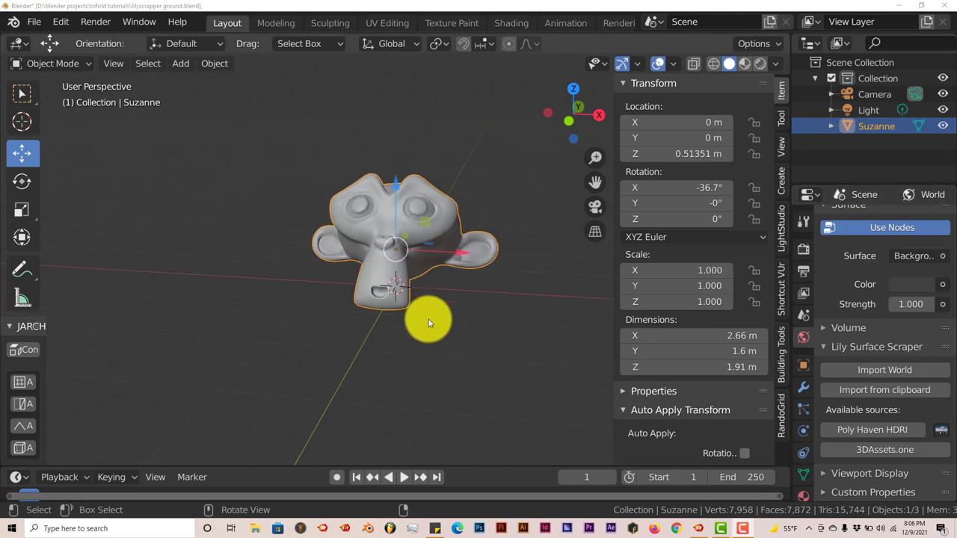
middle_click_drag(428, 319, 414, 336)
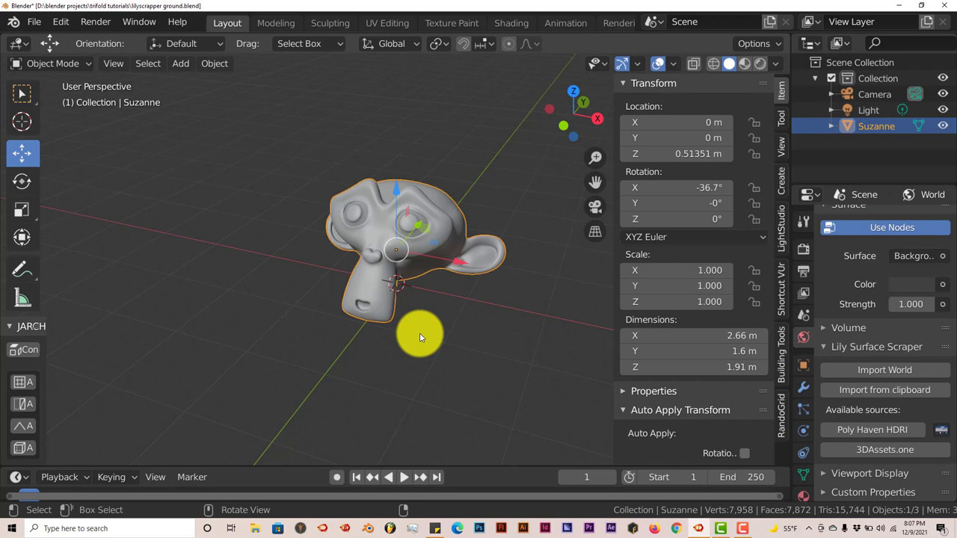
middle_click_drag(419, 337, 418, 297)
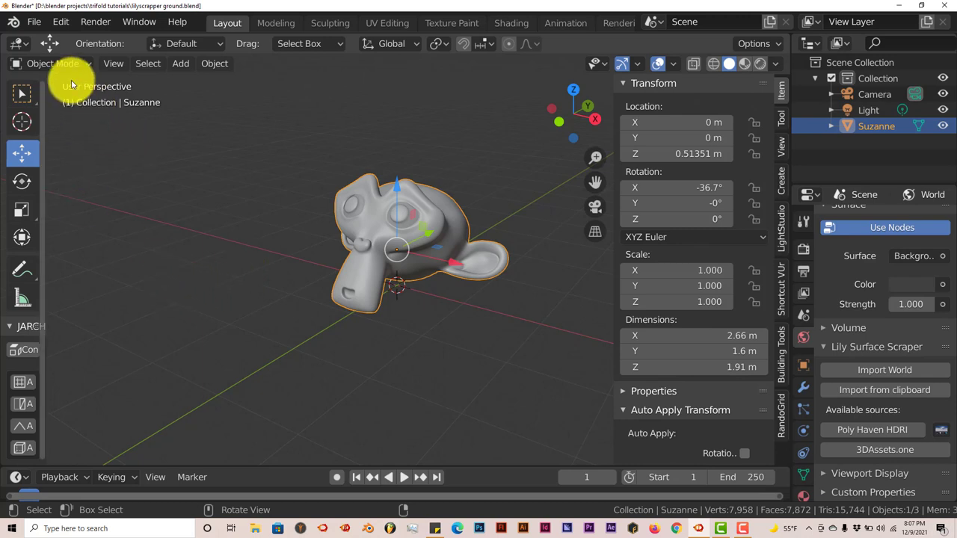
Open Preferences at the Add-ons list, backing out of the Install file browser.
left_click(62, 22)
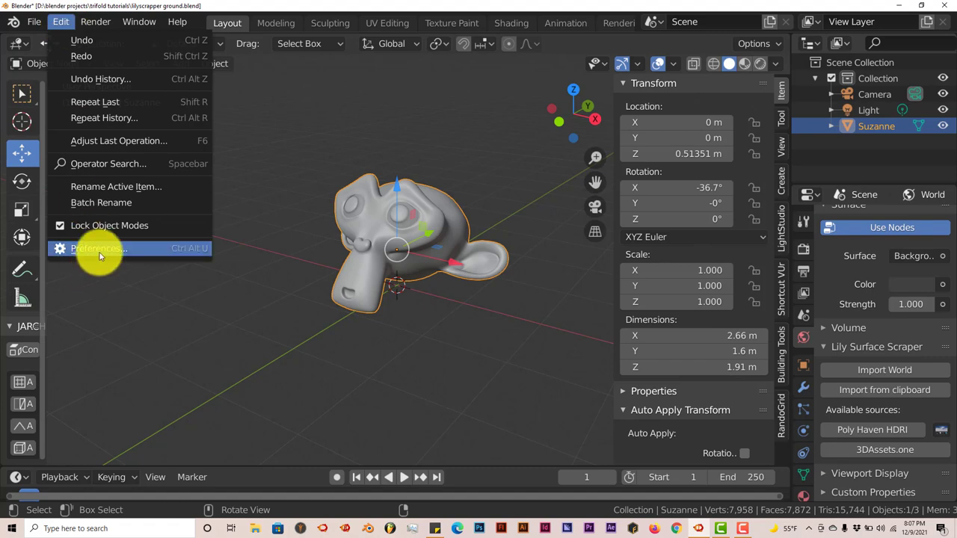
left_click(99, 252)
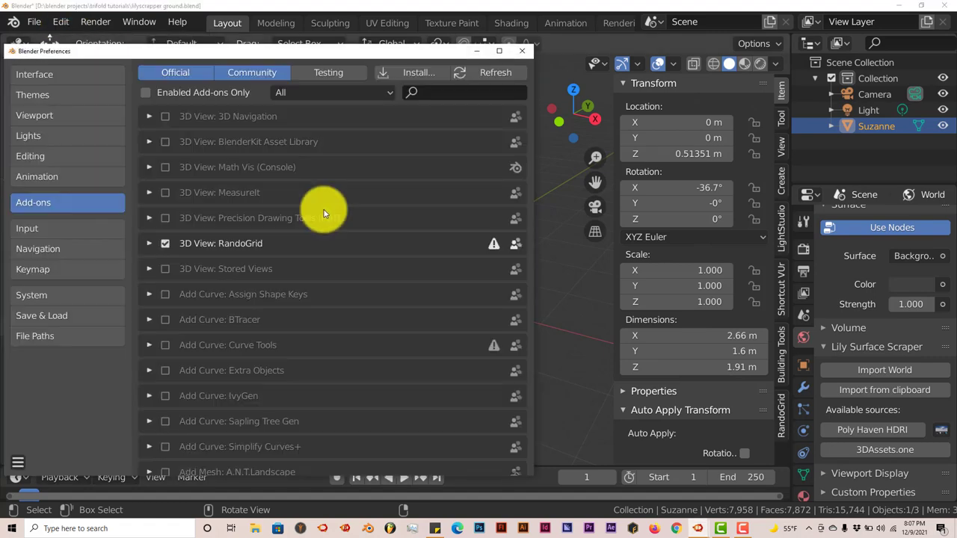
left_click(410, 75)
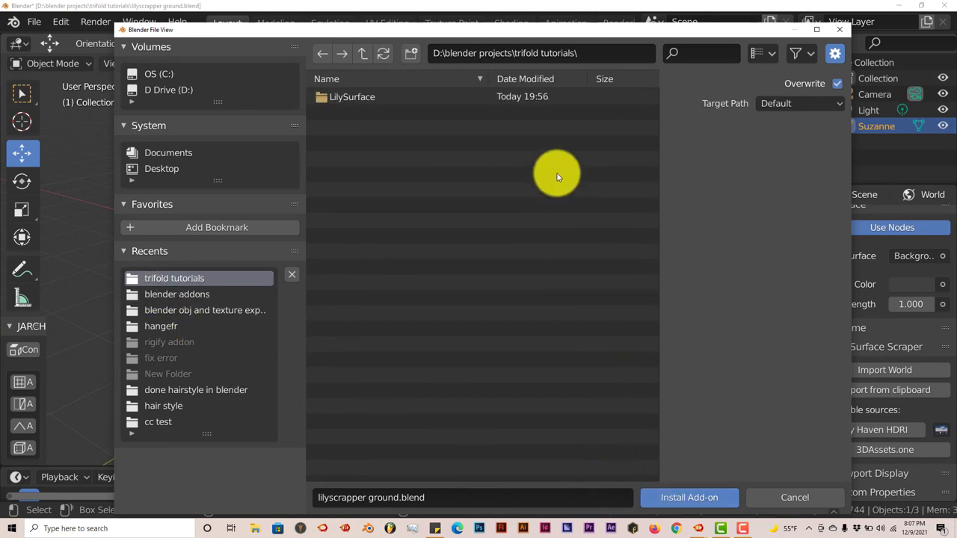
left_click(837, 29)
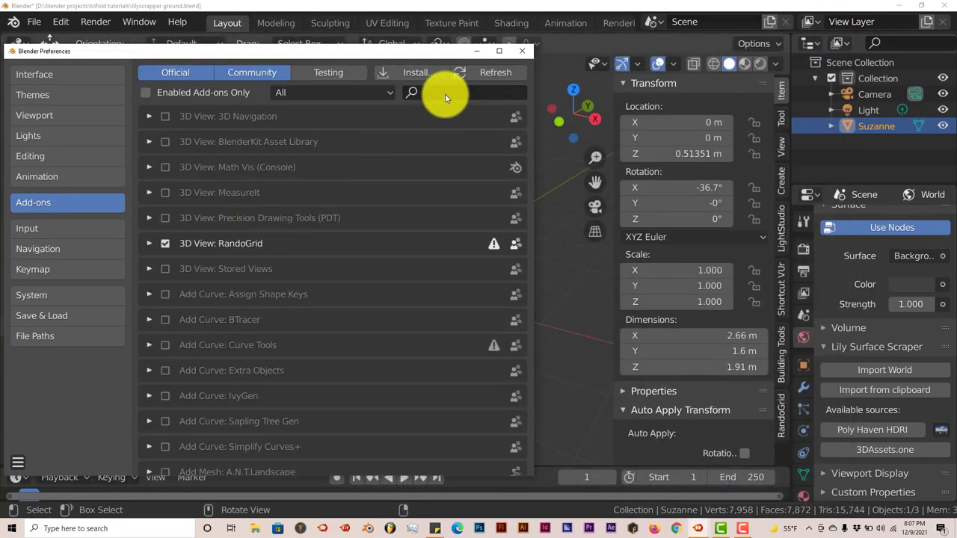
Search add-ons for 'lily', expand Import: Lily Surface Scraper and toggle Use Ground HDRI.
left_click(445, 98)
type("lily")
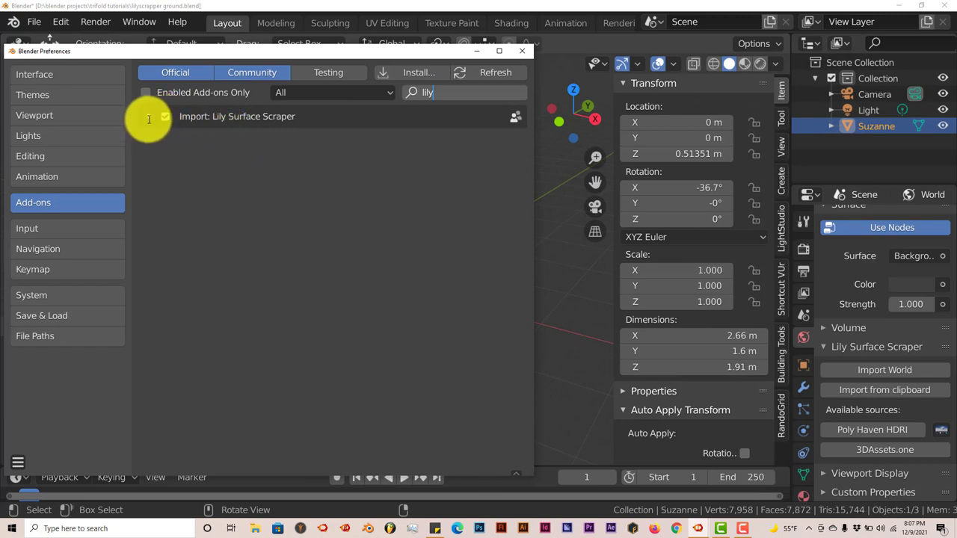
left_click(150, 121)
left_click(149, 119)
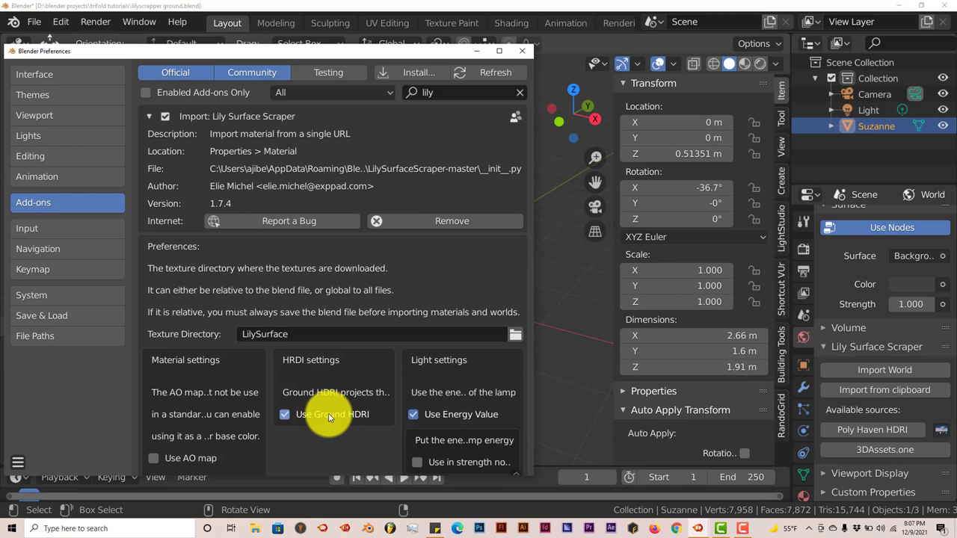
left_click(285, 415)
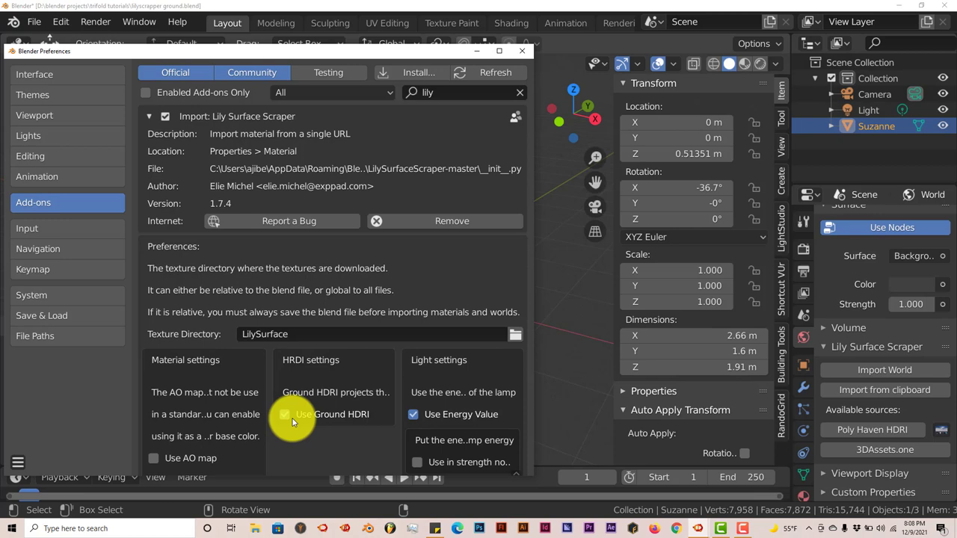
Close Preferences, then orbit and zoom the viewport around Suzanne.
left_click(524, 54)
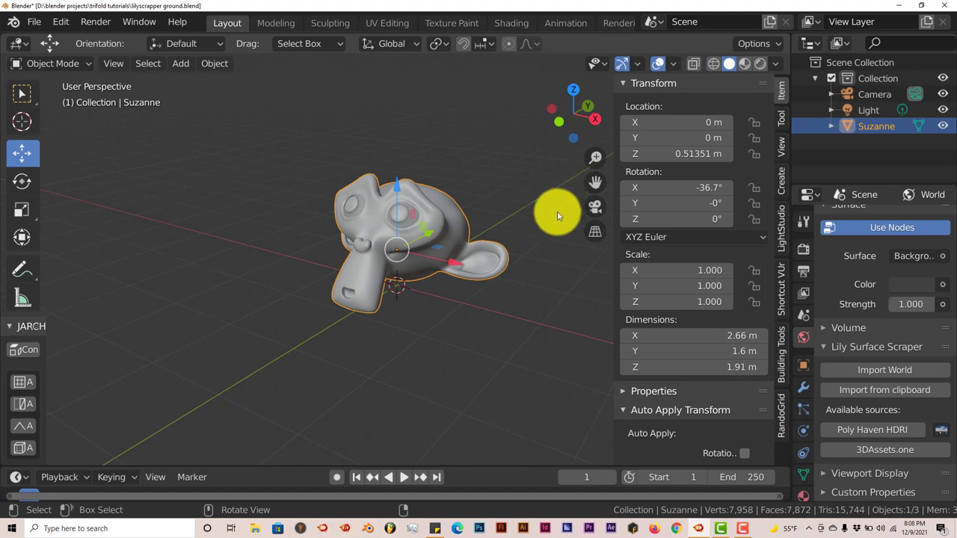
middle_click_drag(476, 224, 447, 239)
scroll(447, 239, "up", 5)
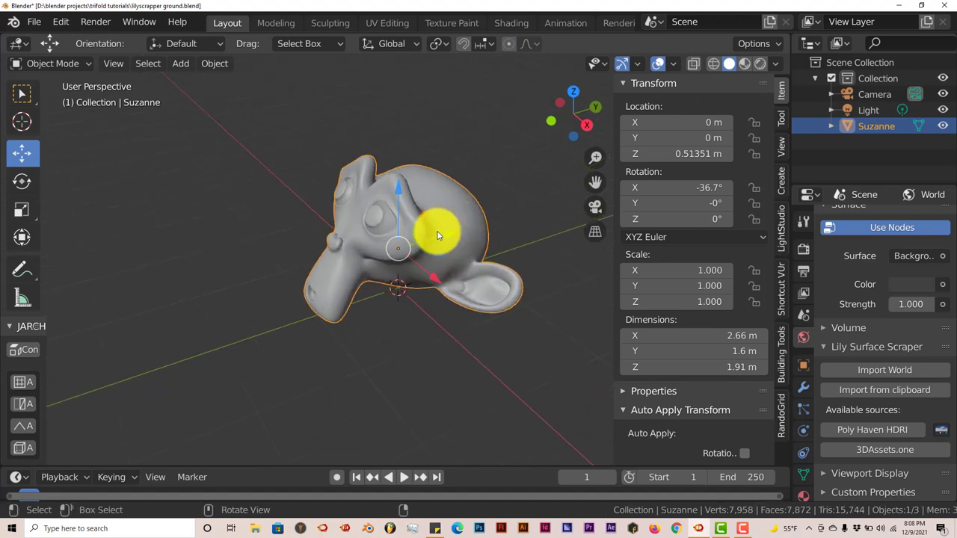
middle_click_drag(450, 239, 446, 236)
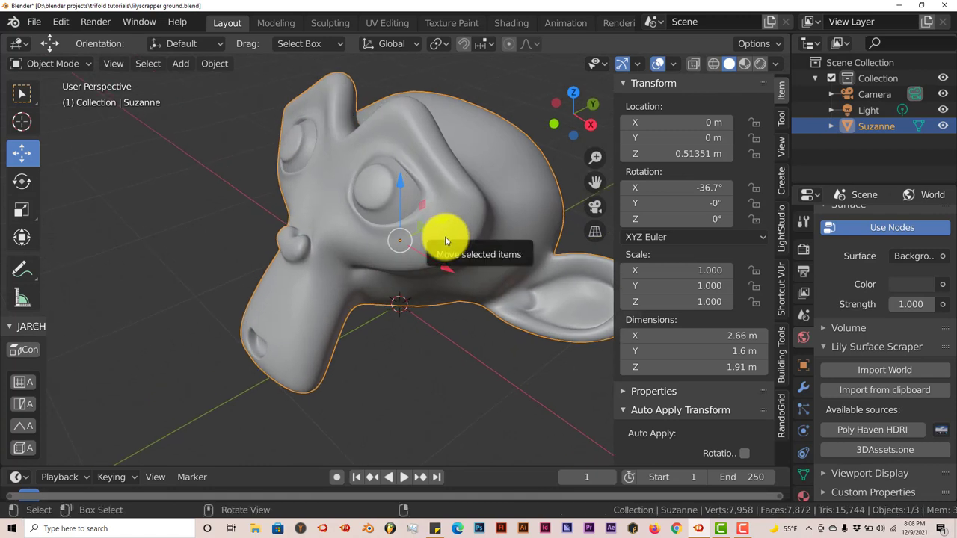
scroll(446, 239, "down", 3)
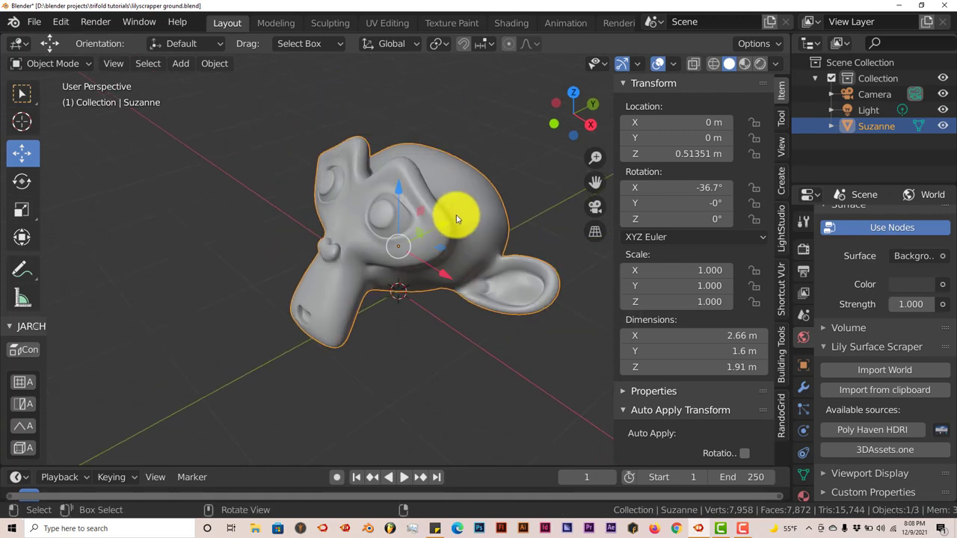
middle_click_drag(454, 215, 449, 266)
scroll(446, 236, "down", 2)
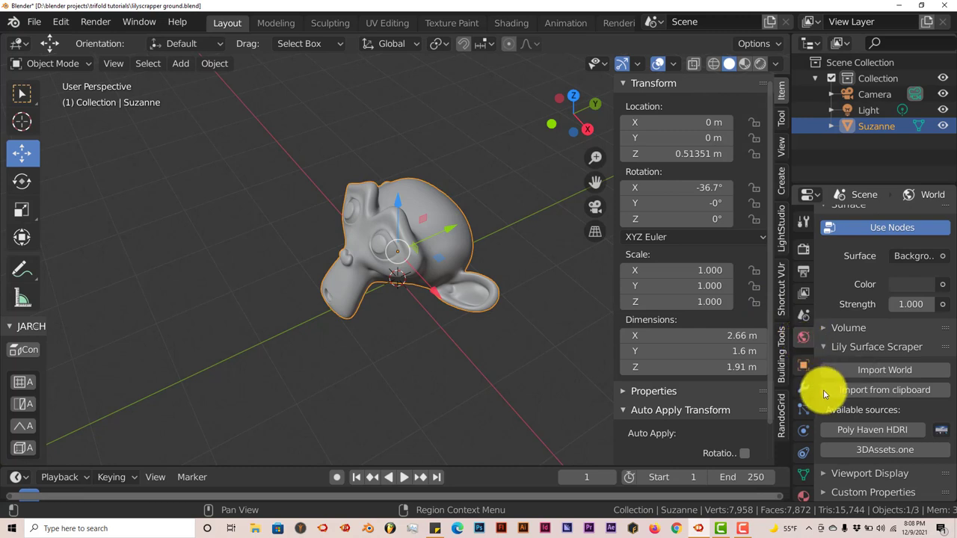
Check Suzanne's Material properties, then the World properties with the Lily importer.
left_click(803, 496)
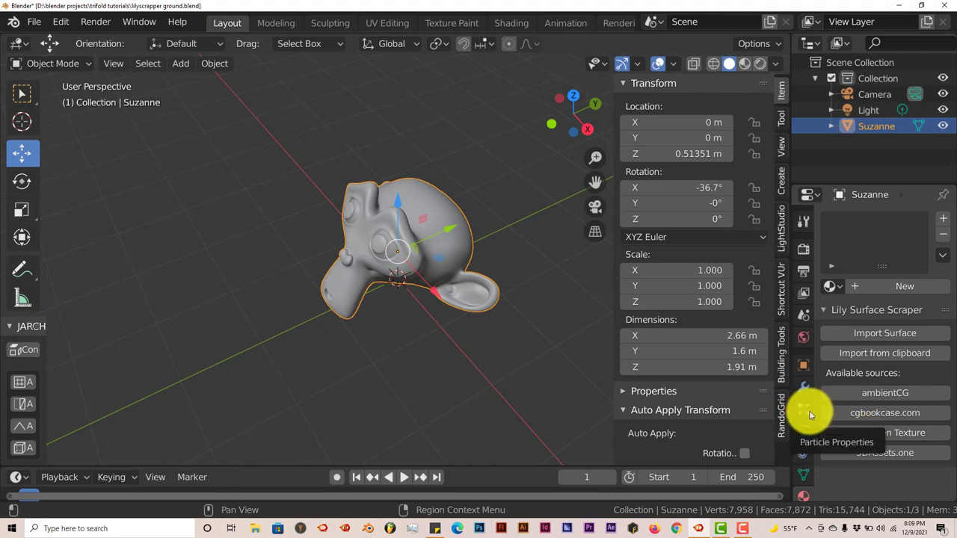
left_click(802, 340)
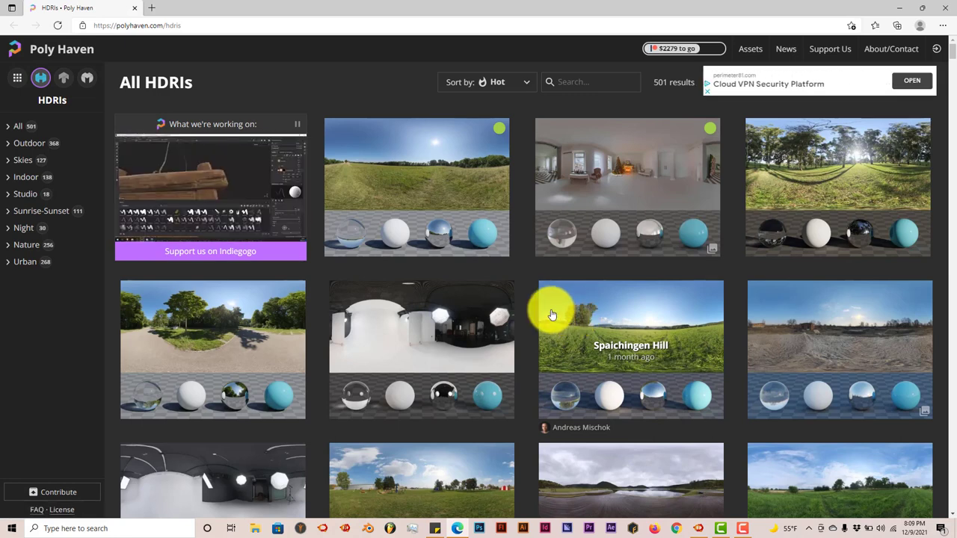
Open the J&E Gray 02 HDRI page, copy its address and return to Blender.
scroll(552, 314, "down", 1)
scroll(557, 299, "up", 1)
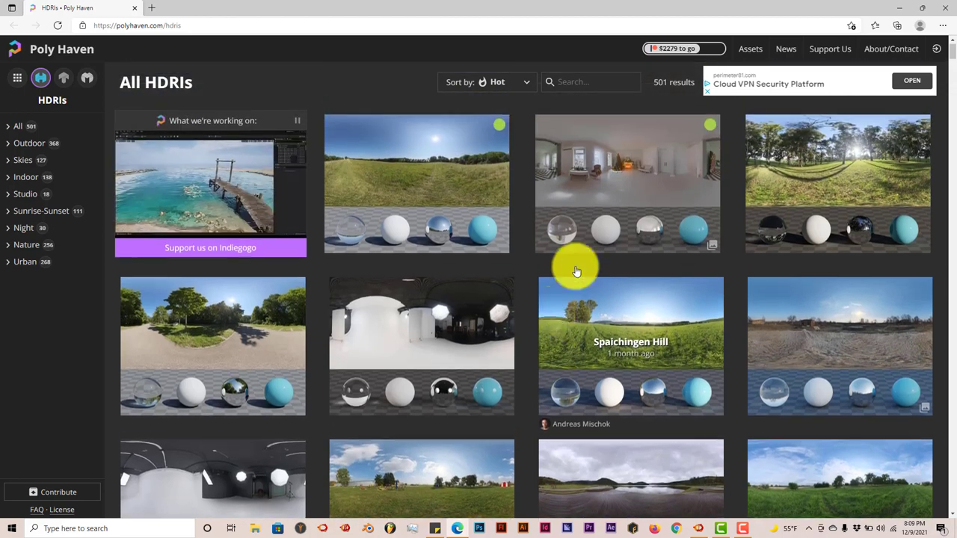
left_click(804, 172)
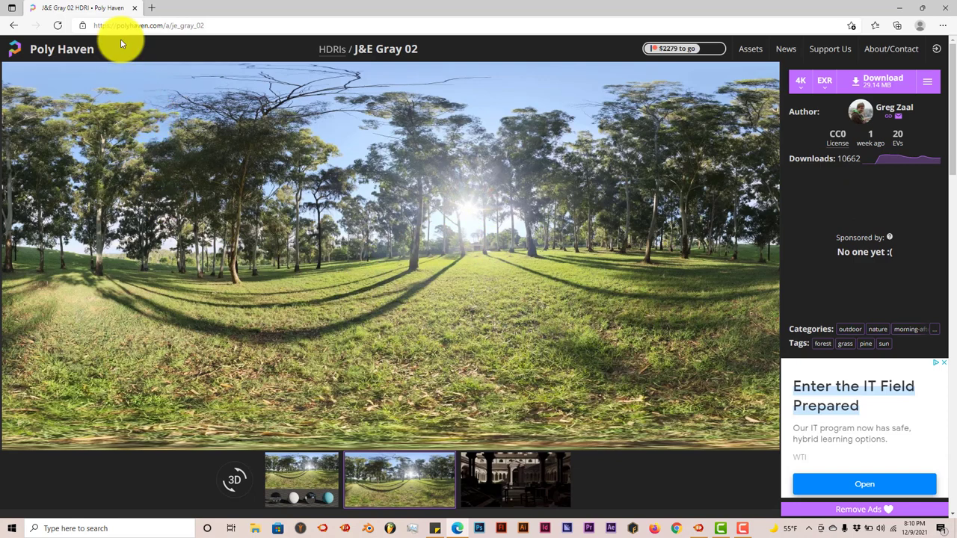
left_click(215, 24)
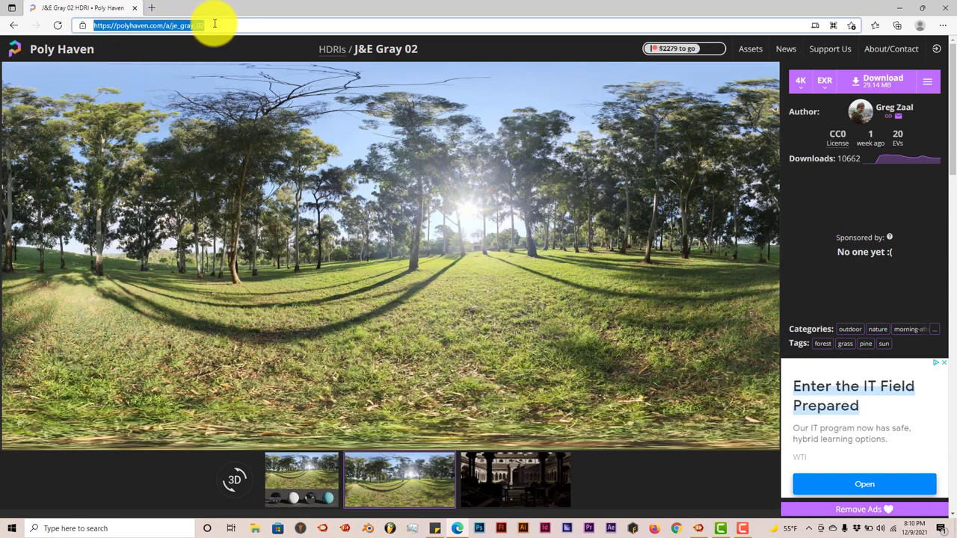
right_click(166, 28)
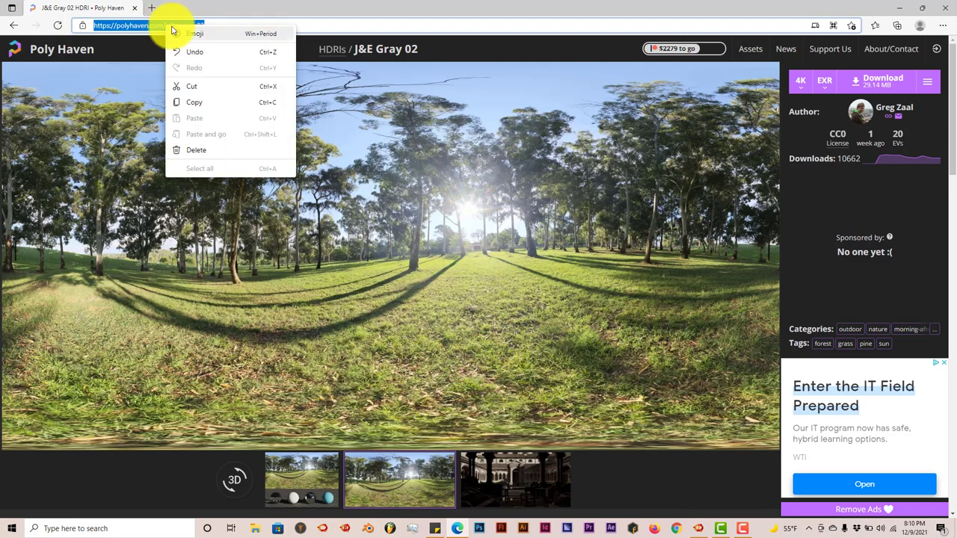
left_click(197, 101)
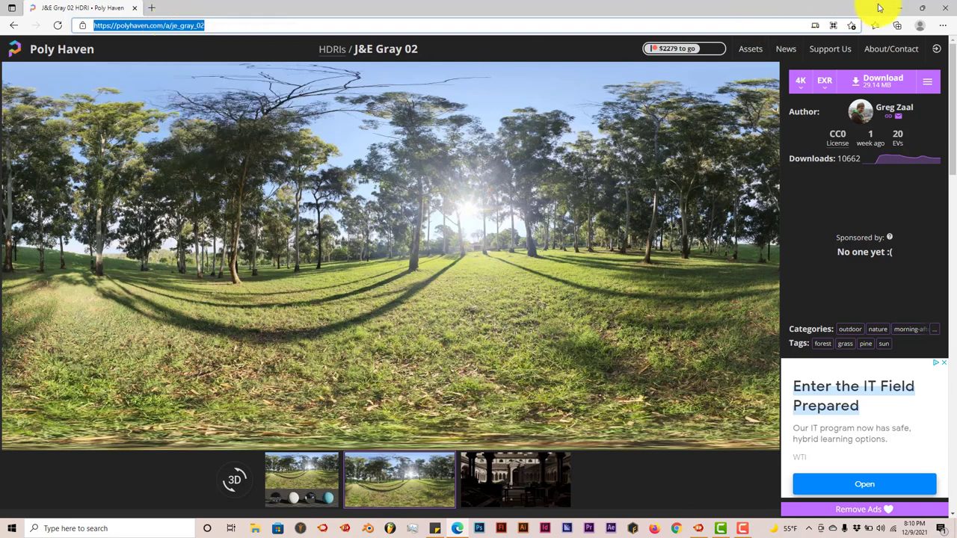
left_click(901, 9)
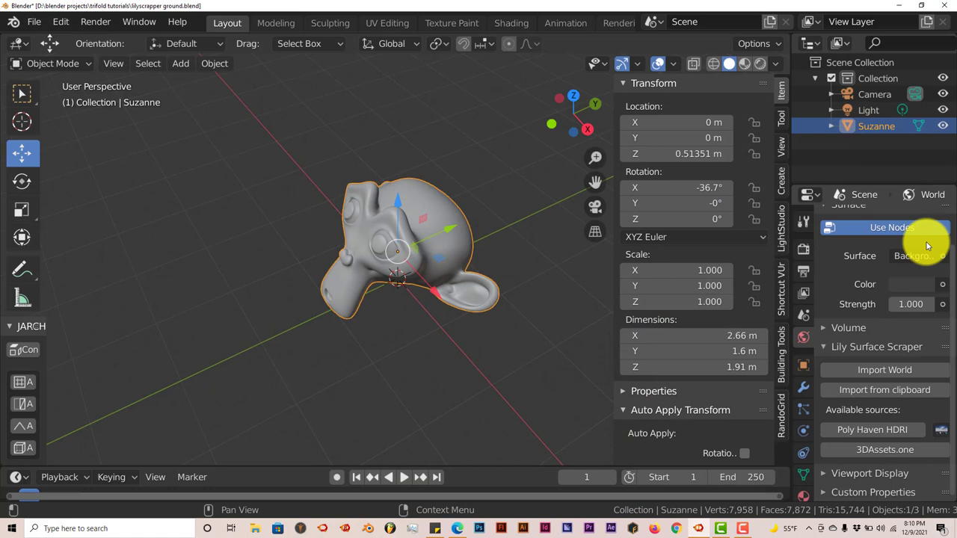
Import the copied J&E Gray 02 address as the world using the 2k (hdr) variant.
left_click(899, 391)
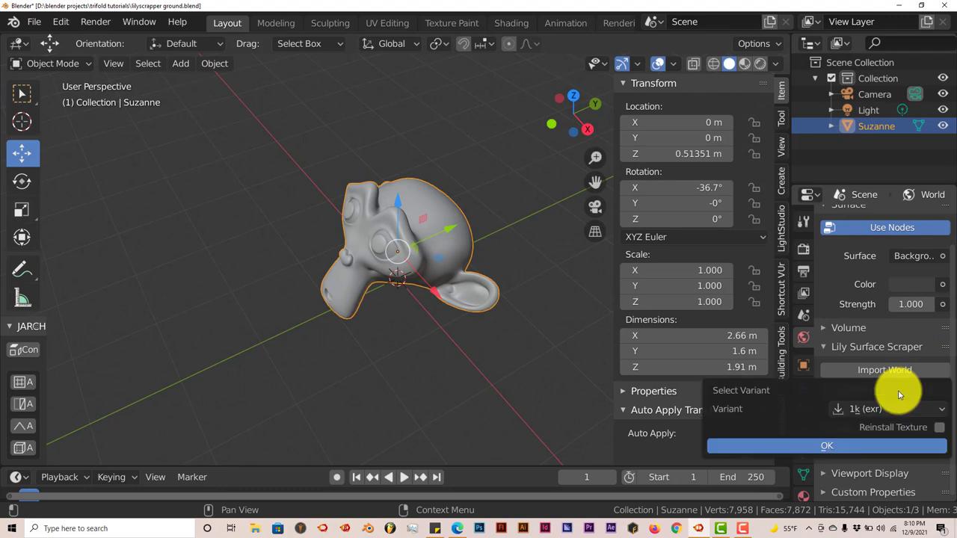
left_click(913, 410)
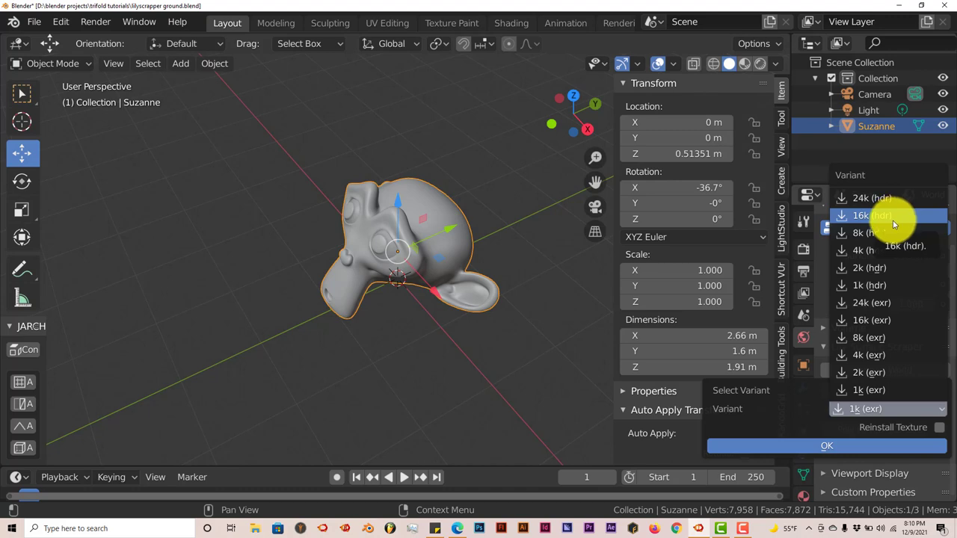
left_click(882, 266)
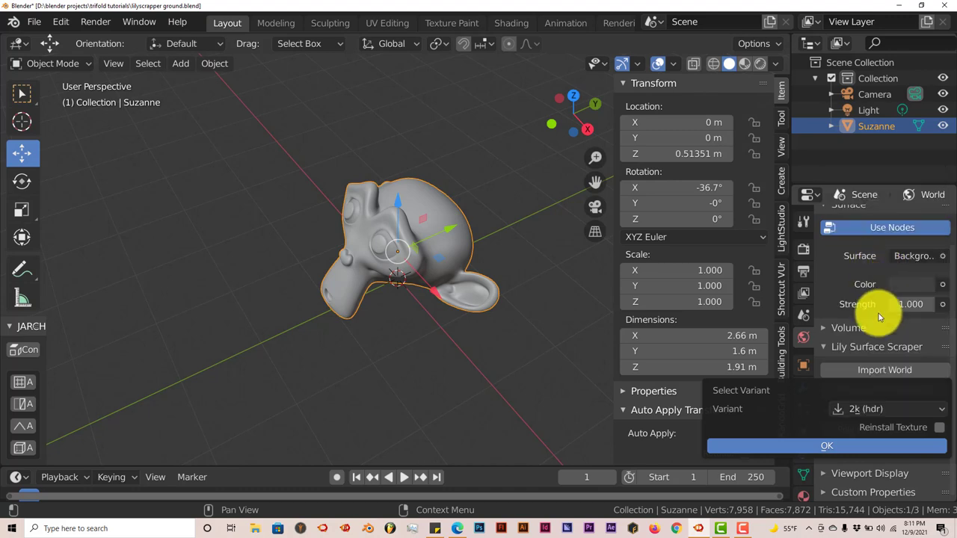
left_click(841, 446)
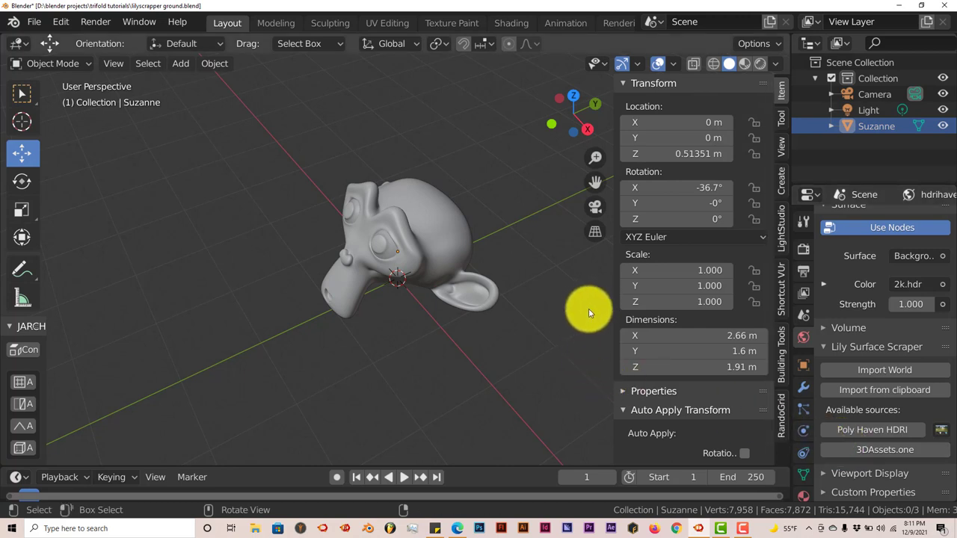
Set the render engine to Cycles with GPU Compute and preview the viewport in Rendered shading.
middle_click_drag(423, 246, 466, 256)
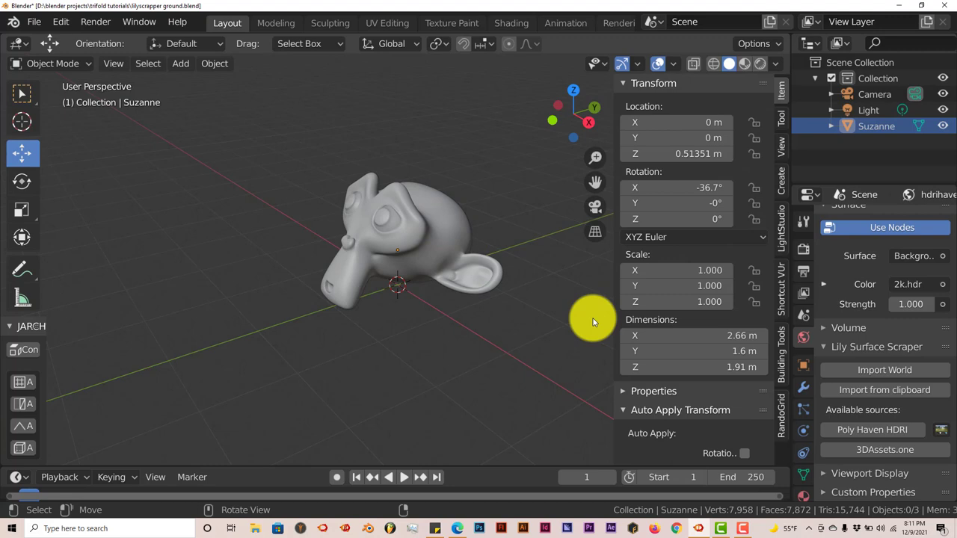
left_click(804, 250)
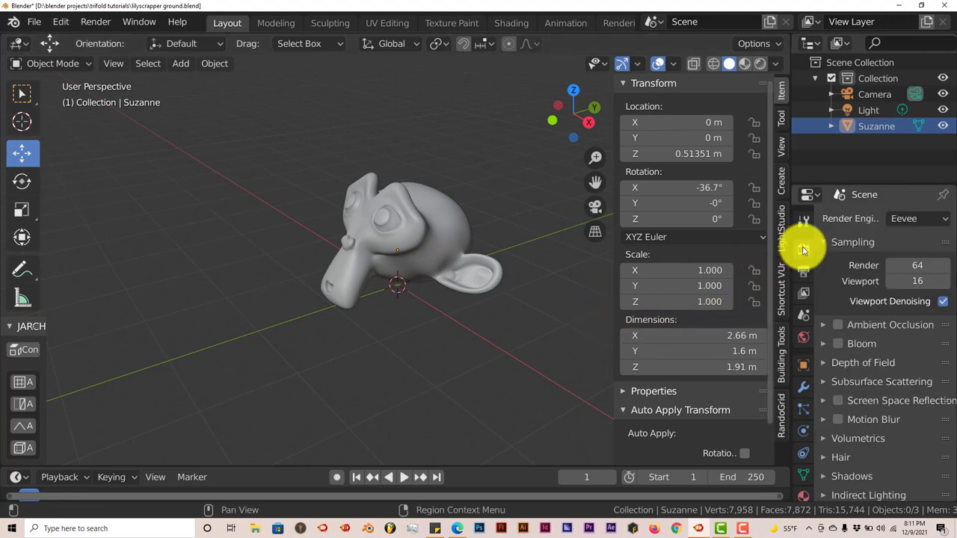
left_click(903, 218)
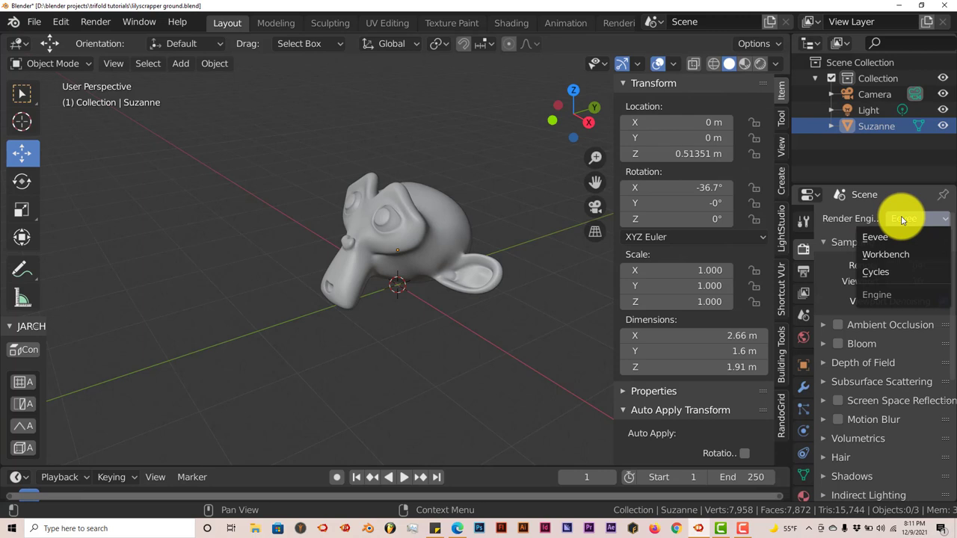
left_click(891, 272)
left_click(900, 256)
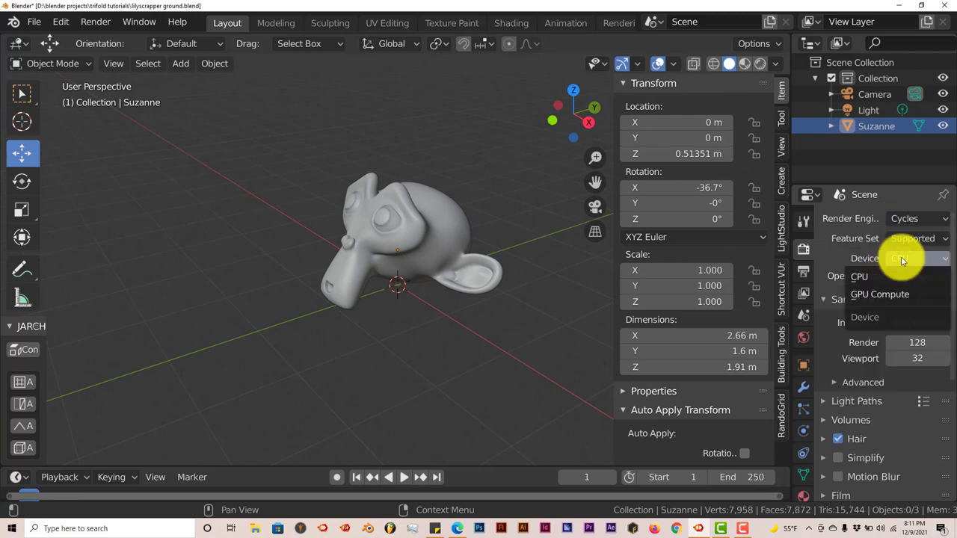
left_click(884, 297)
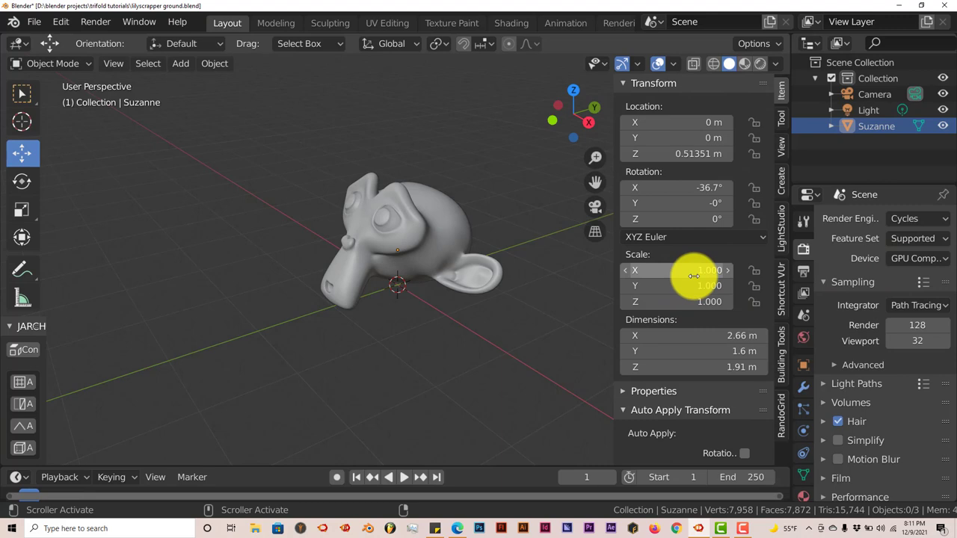
left_click(761, 65)
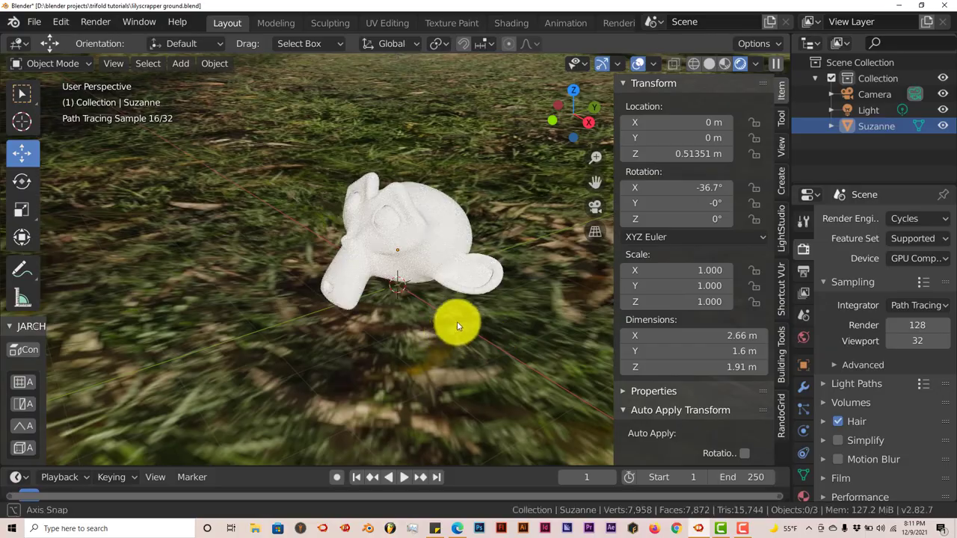
mouse_move(453, 320)
middle_mouse_down()
mouse_move(481, 299)
mouse_move(497, 305)
mouse_move(438, 318)
mouse_move(446, 332)
mouse_move(468, 316)
middle_mouse_up()
middle_click_drag(437, 273, 444, 199)
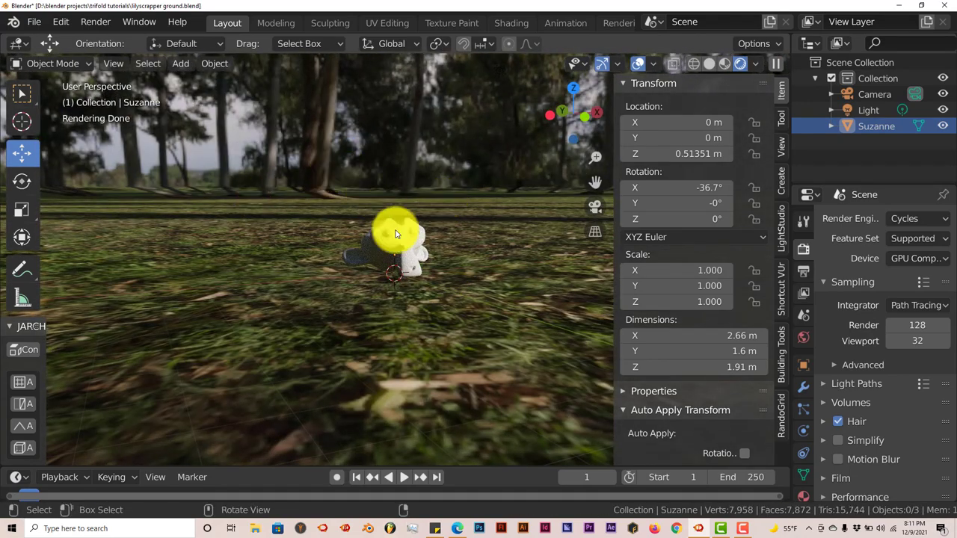
middle_click_drag(391, 229, 355, 182)
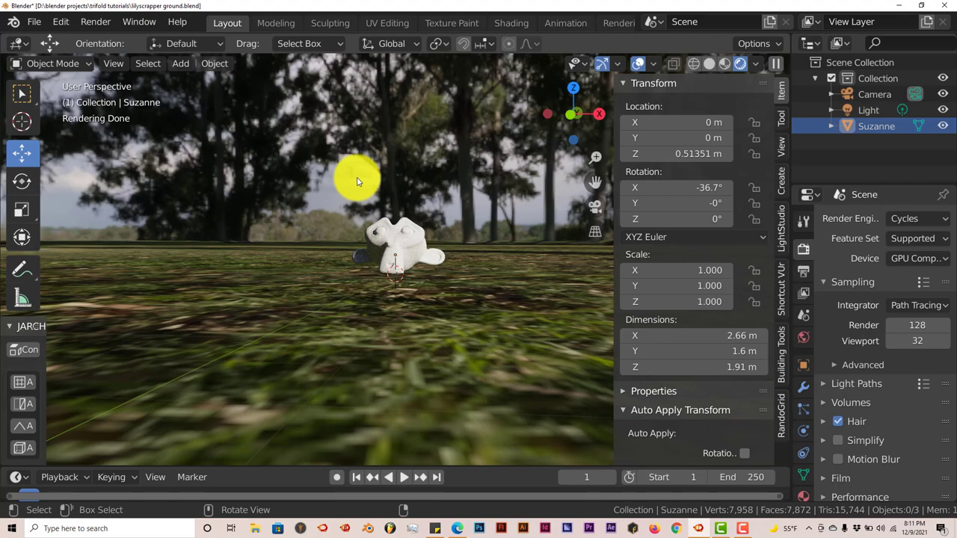
middle_click_drag(268, 172, 229, 173)
middle_click_drag(334, 173, 354, 170)
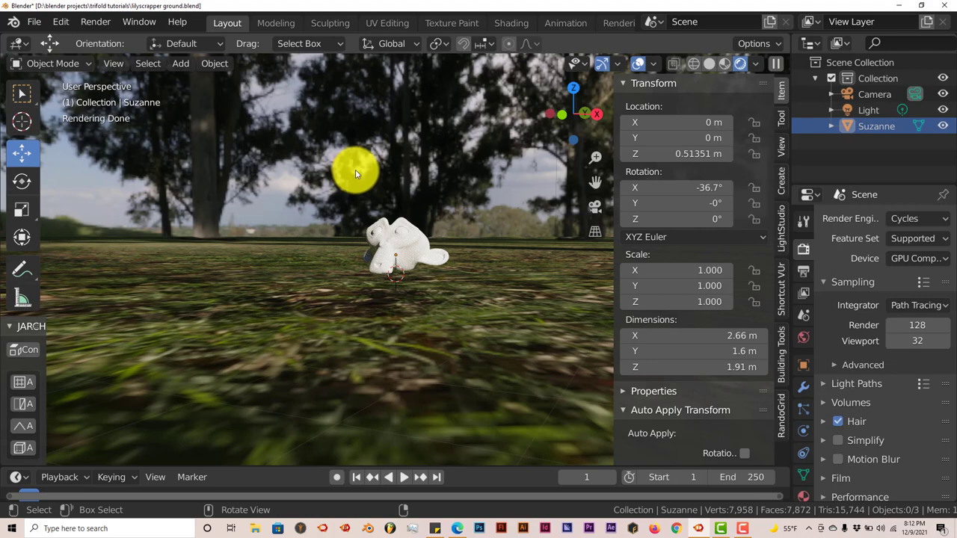
middle_click_drag(357, 170, 355, 197)
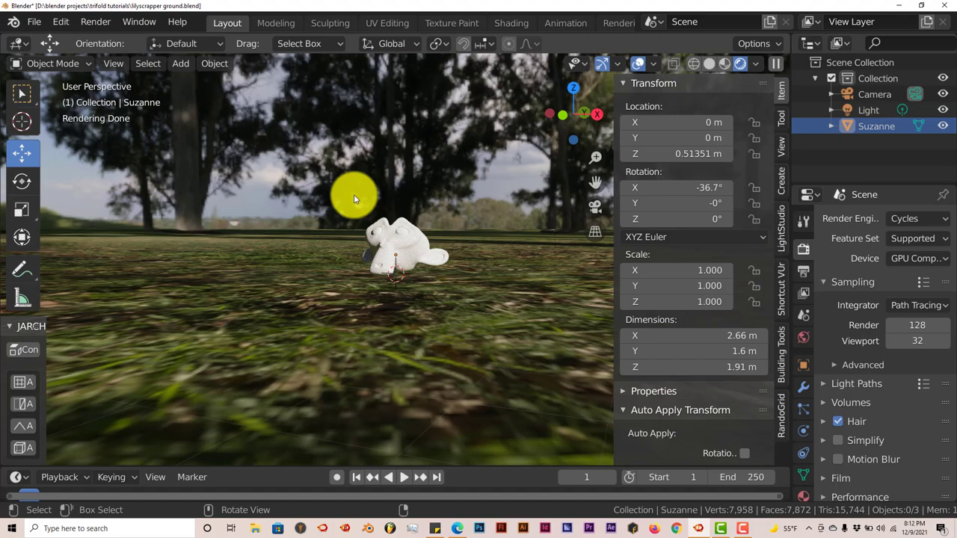
mouse_move(353, 200)
middle_mouse_down()
mouse_move(363, 199)
mouse_move(387, 255)
middle_mouse_up()
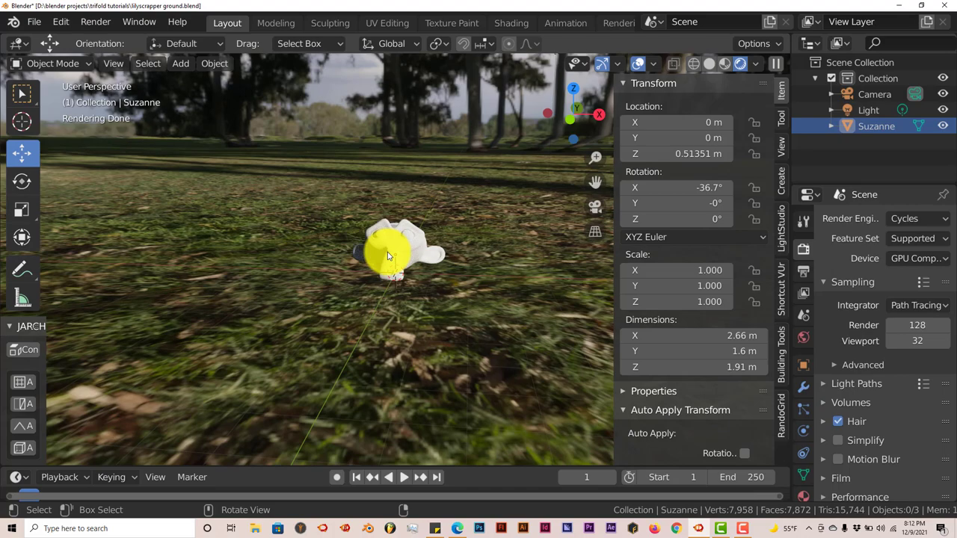
mouse_move(387, 256)
middle_mouse_down()
mouse_move(408, 269)
mouse_move(410, 262)
middle_mouse_up()
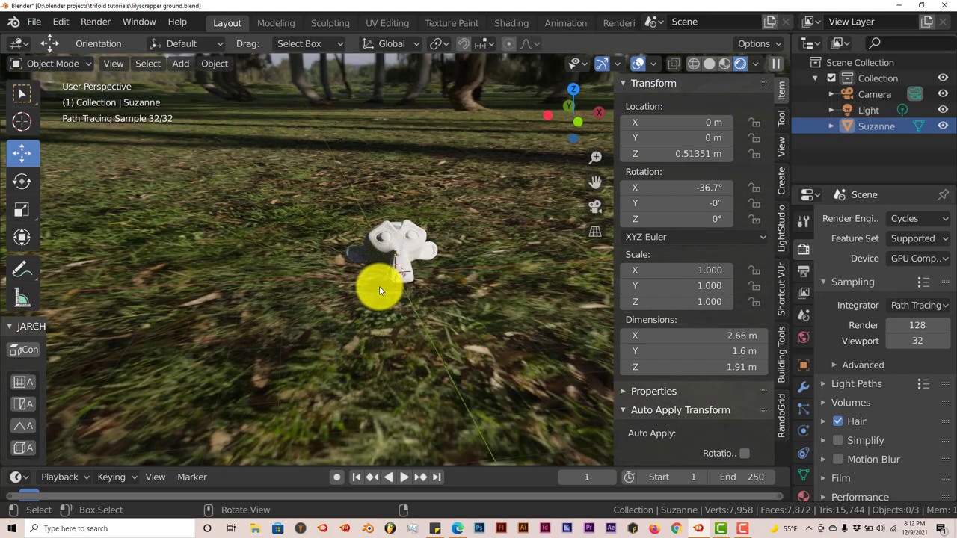
middle_click_drag(379, 290, 401, 290)
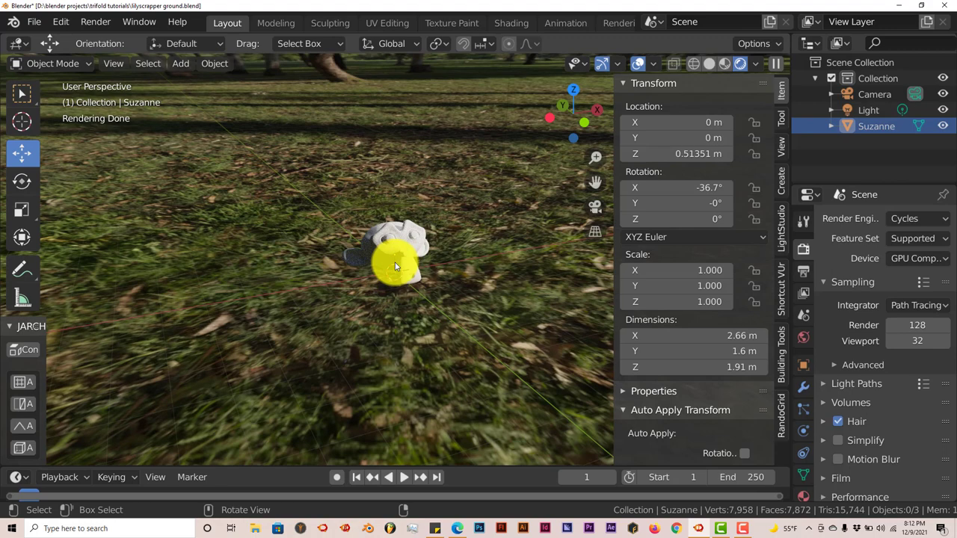
middle_click_drag(399, 252, 397, 247)
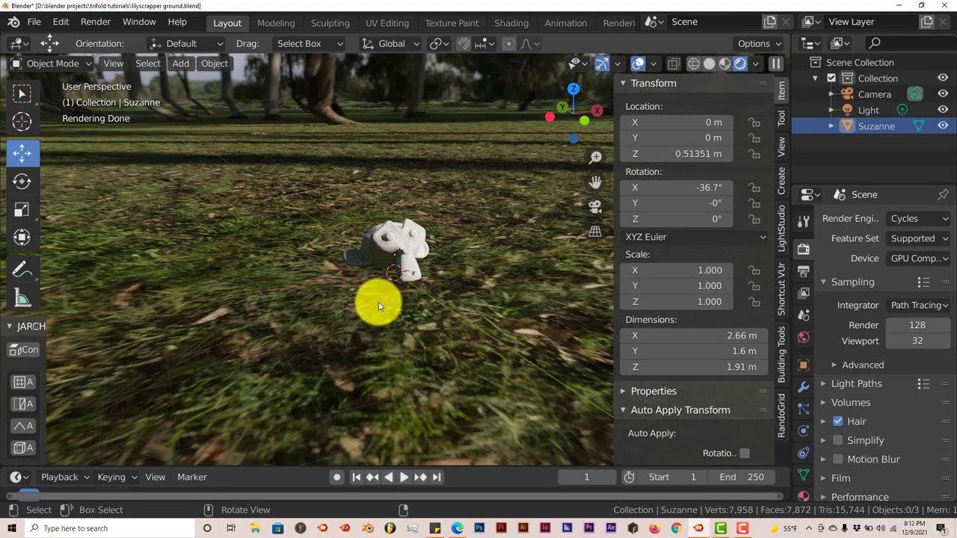
middle_click_drag(380, 306, 388, 305)
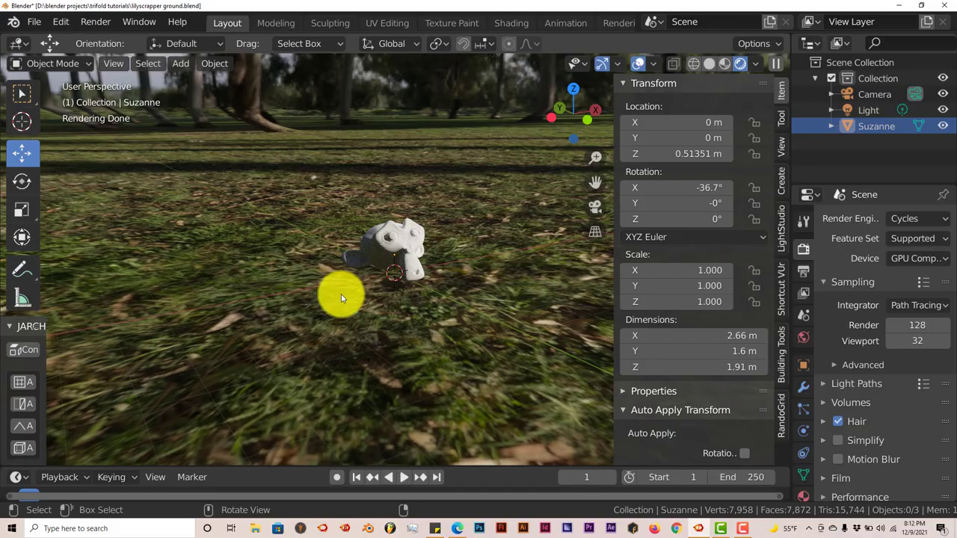
mouse_move(364, 291)
middle_mouse_down()
mouse_move(385, 312)
mouse_move(373, 305)
middle_mouse_up()
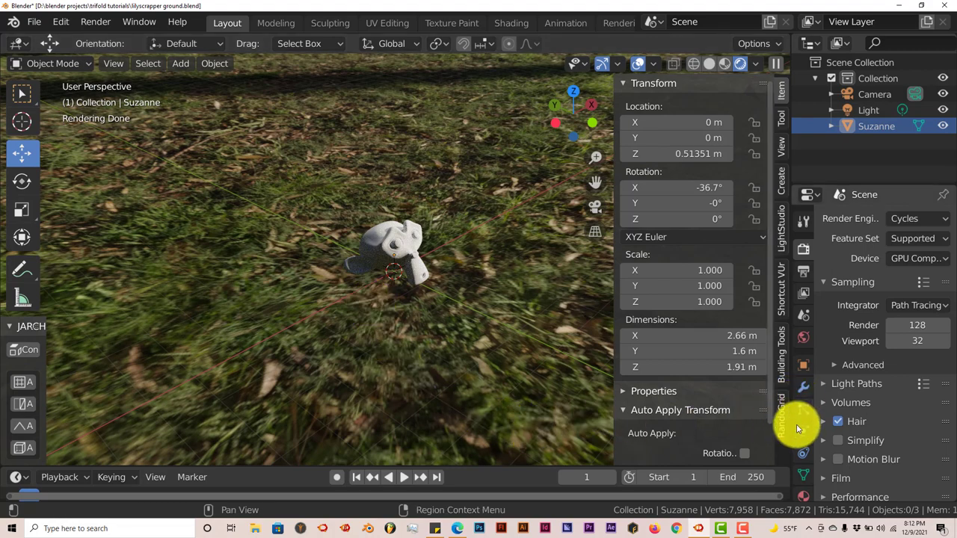
Pick the snowy HDRI from the Poly Haven thumbnails and load its 2k (hdr) variant.
left_click(798, 335)
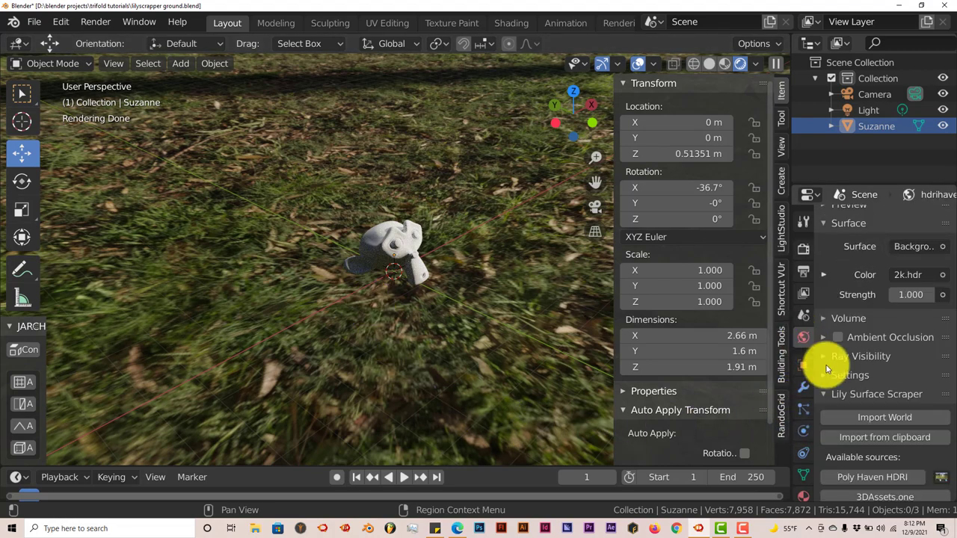
scroll(852, 389, "down", 3)
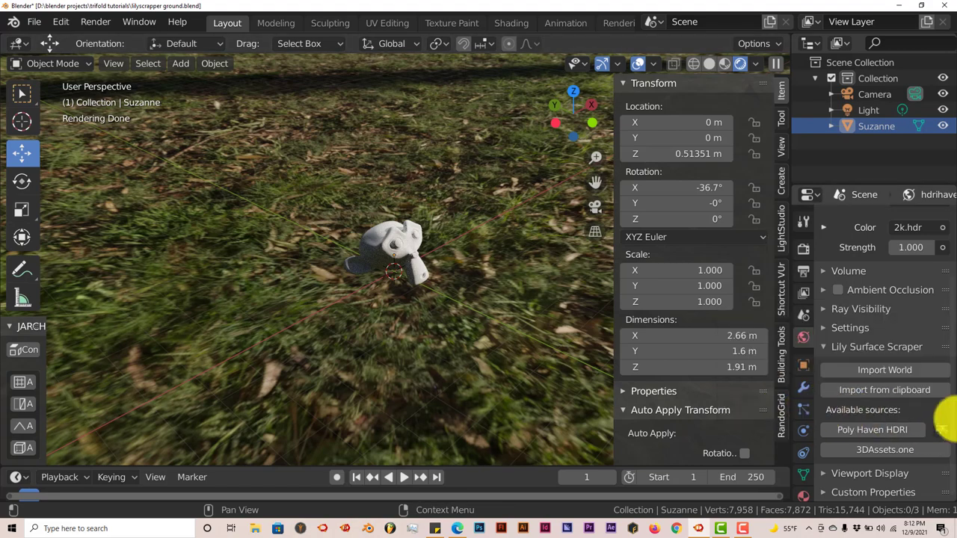
left_click(941, 429)
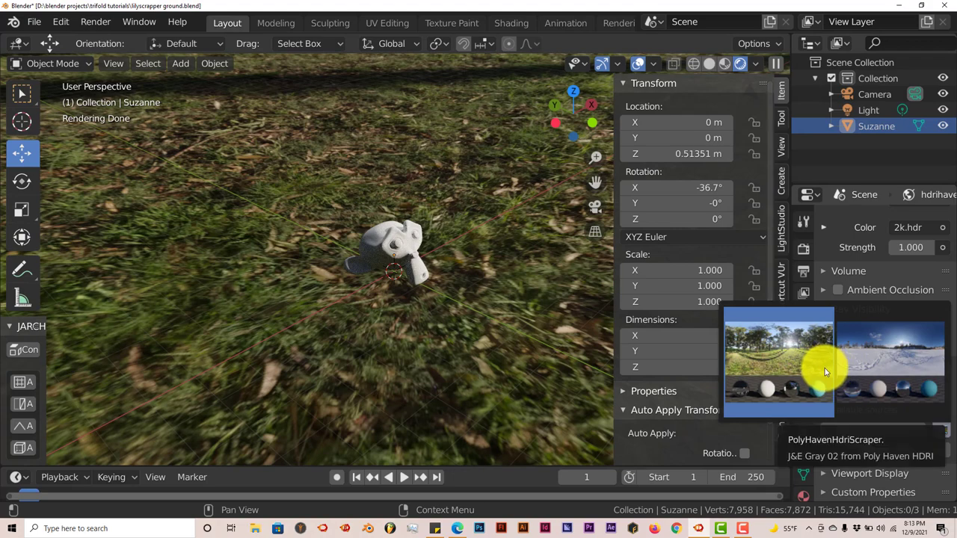
left_click(900, 365)
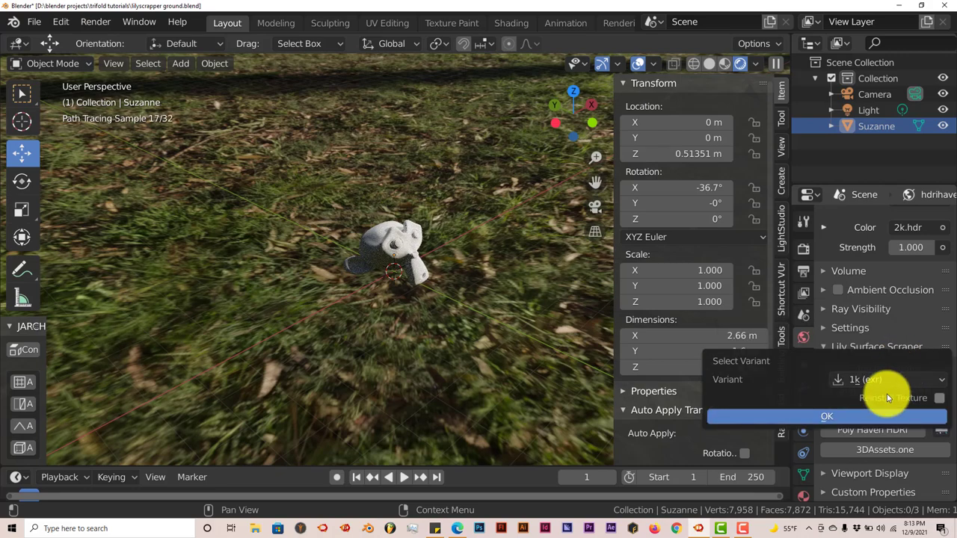
left_click(880, 380)
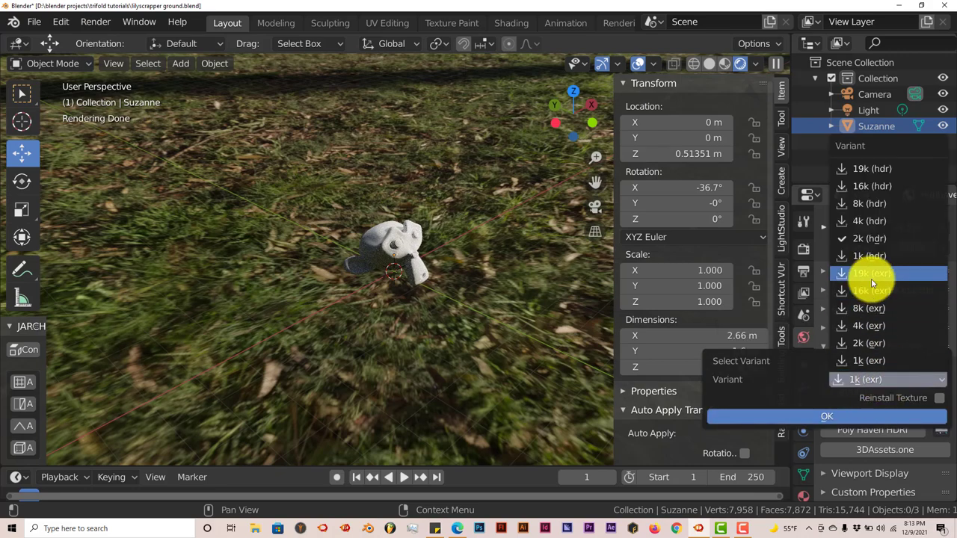
left_click(872, 239)
left_click(845, 419)
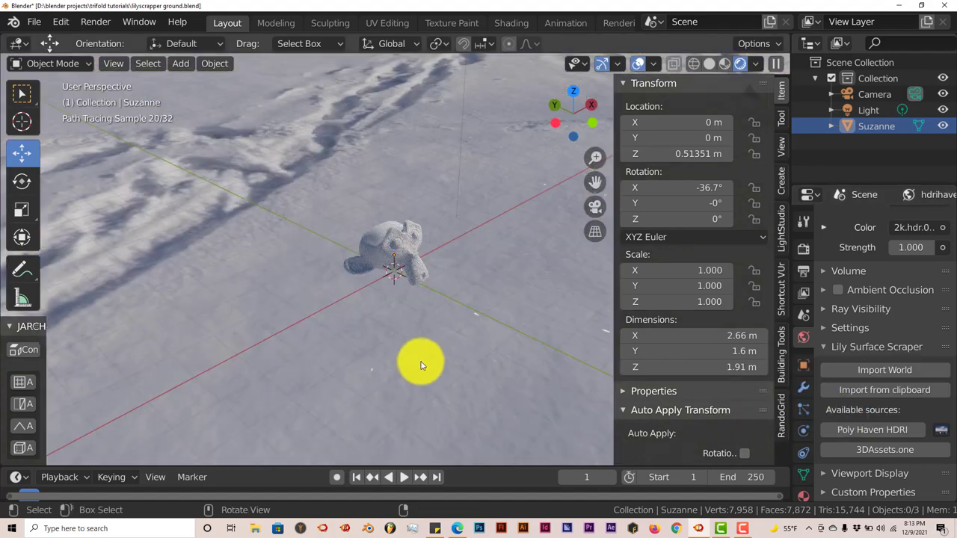
middle_click_drag(421, 363, 372, 331)
scroll(412, 337, "up", 6)
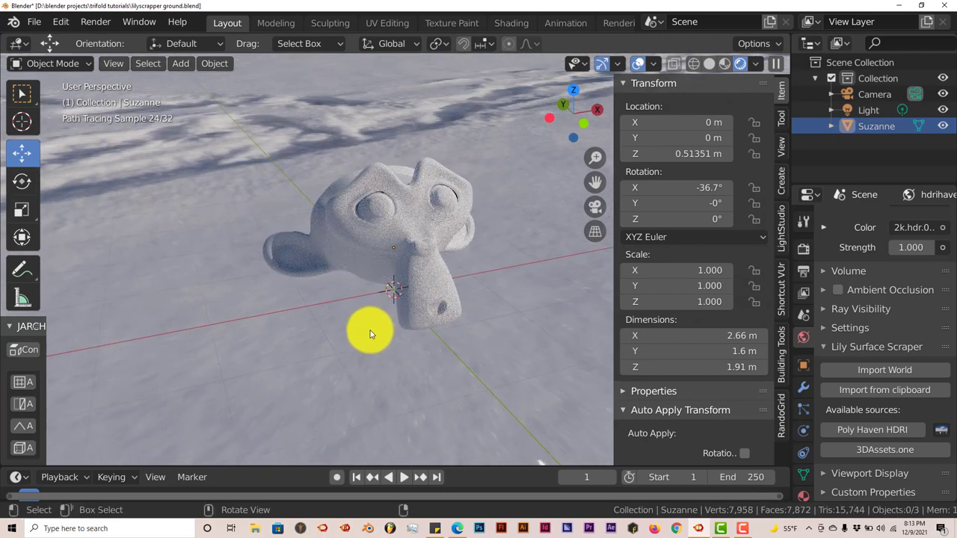
middle_click_drag(370, 333, 383, 341)
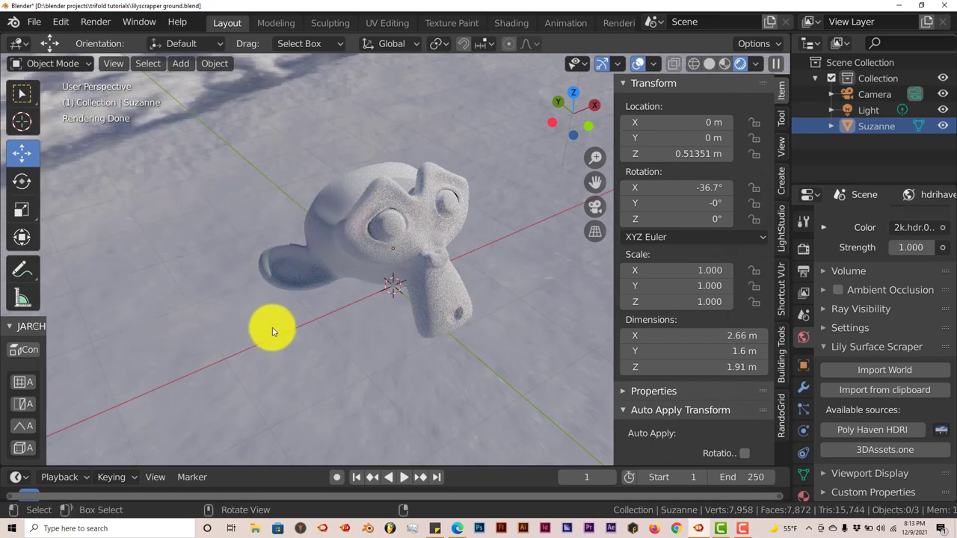
mouse_move(272, 331)
middle_mouse_down()
mouse_move(261, 316)
mouse_move(251, 321)
mouse_move(316, 321)
middle_mouse_up()
scroll(317, 319, "down", 3)
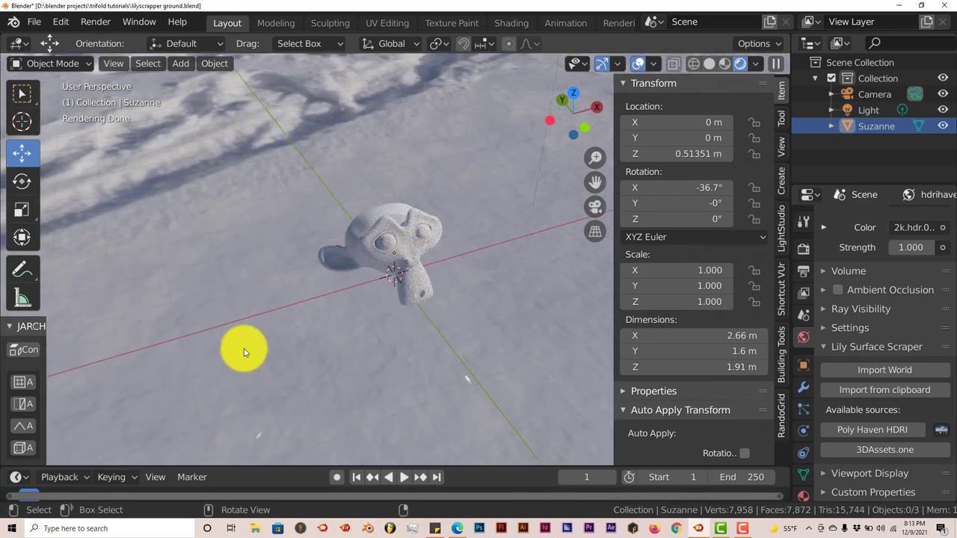
middle_click_drag(337, 367, 353, 180)
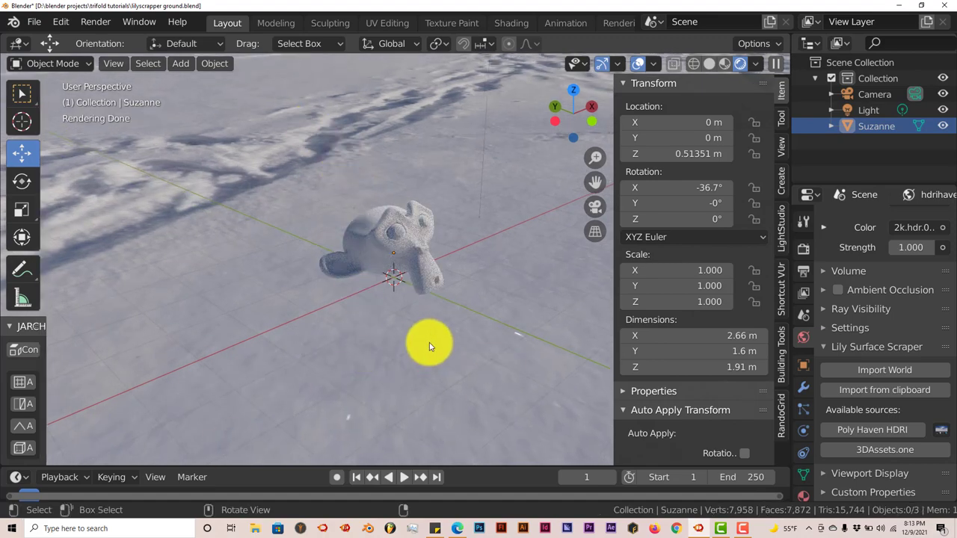
middle_click_drag(426, 342, 417, 348)
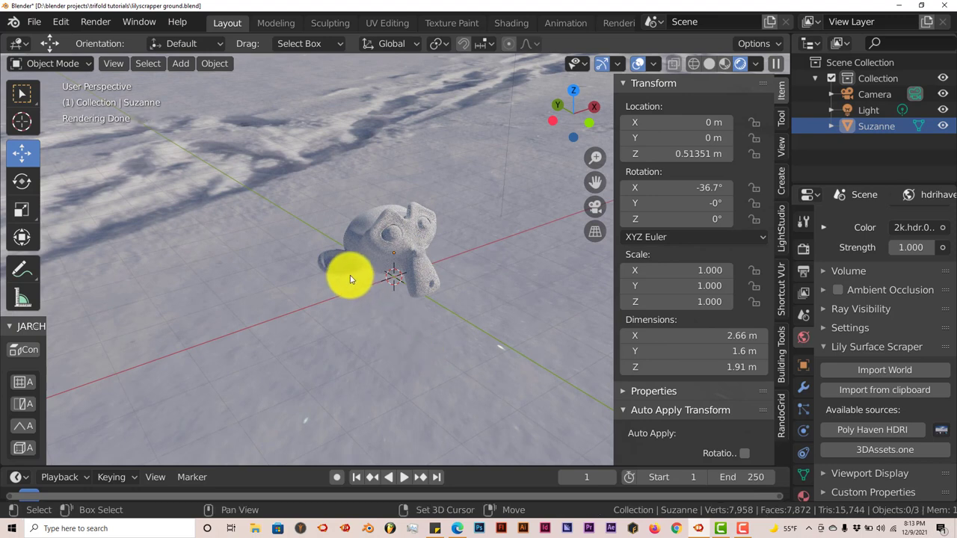
Add a mesh plane under Suzanne and scale it by about 4.364.
key("shift+a")
mouse_move(354, 215)
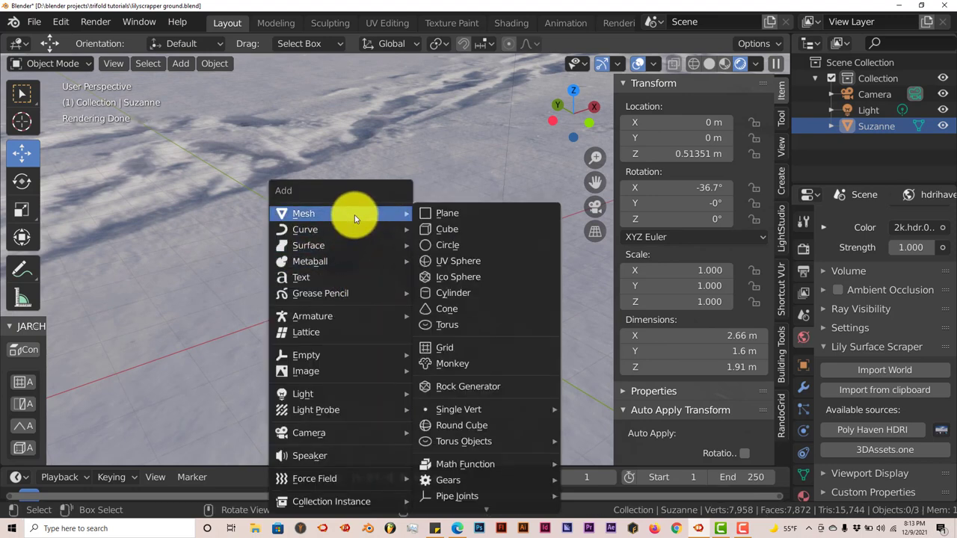
left_click(457, 213)
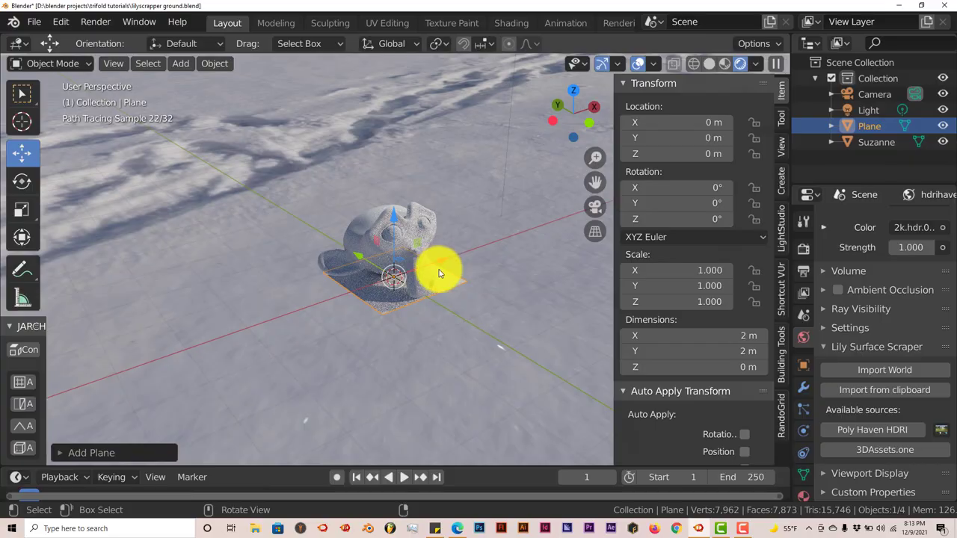
key("s")
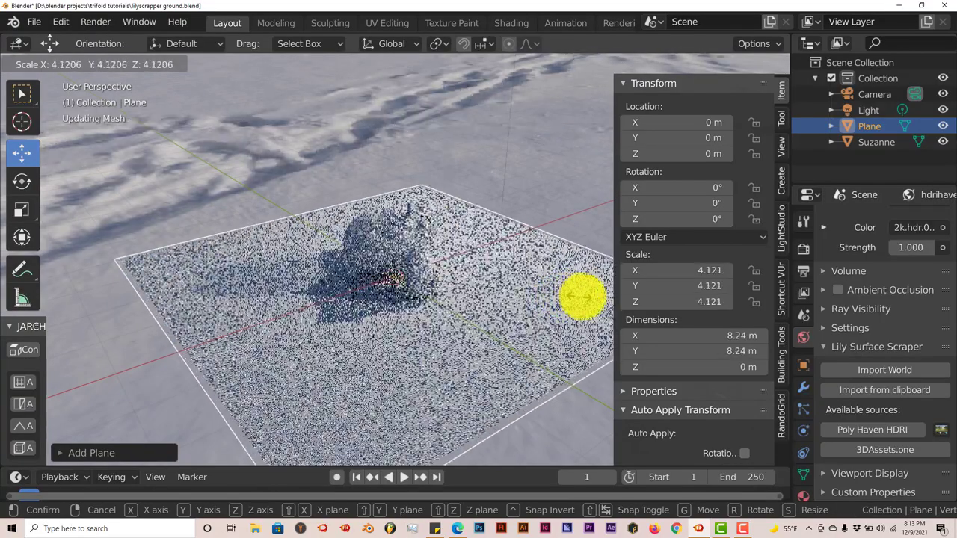
left_click(591, 298)
middle_click_drag(449, 316, 442, 321)
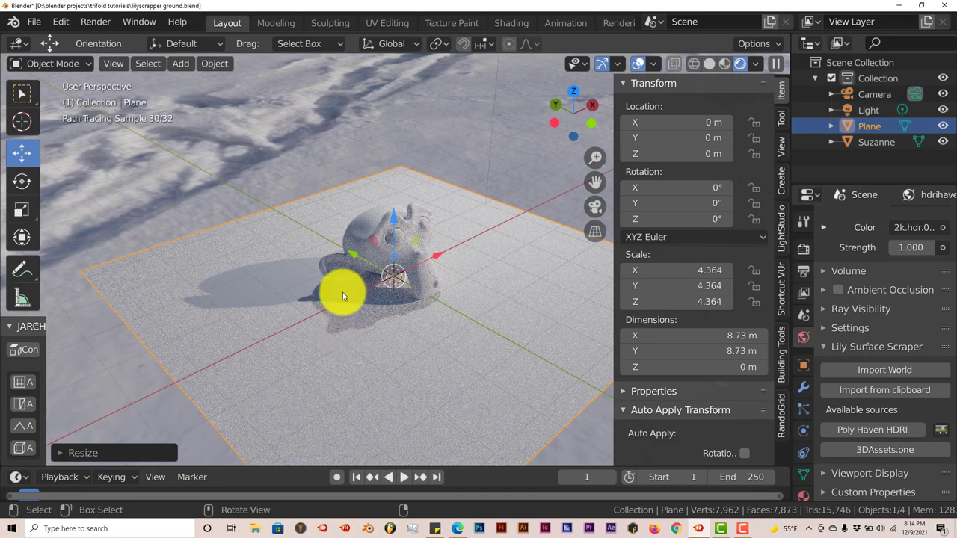
middle_click_drag(356, 304, 429, 220)
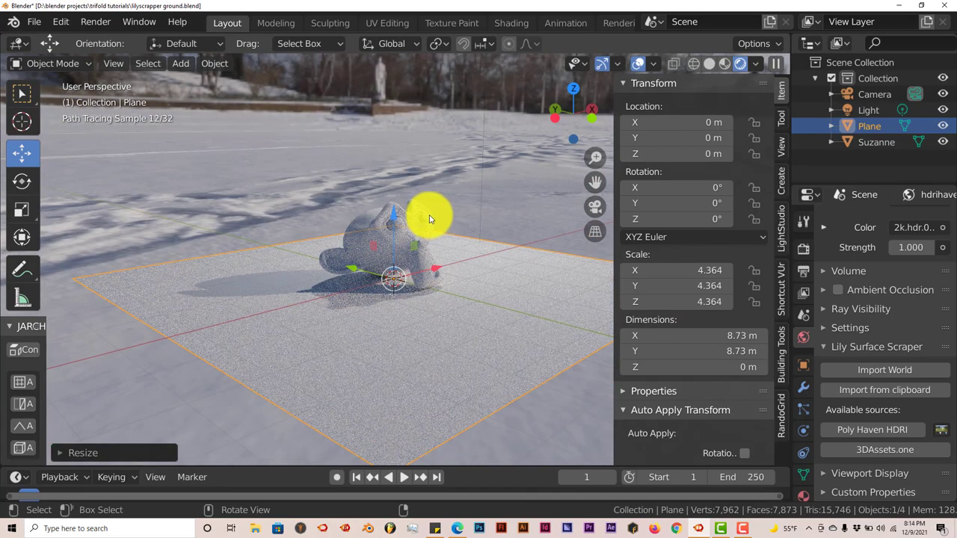
Hide the Light in the Outliner and orbit to check Suzanne's shadow on the plane.
left_click(871, 112)
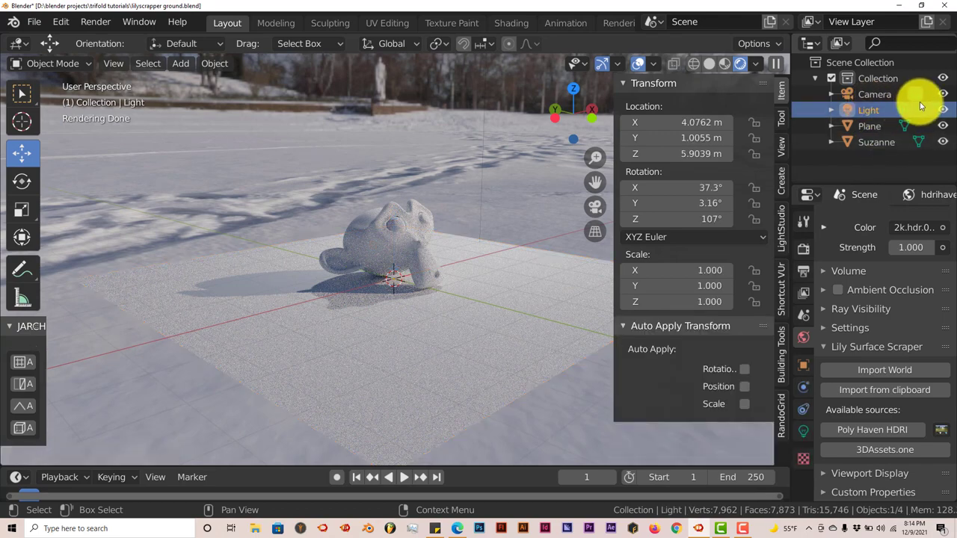
left_click(943, 110)
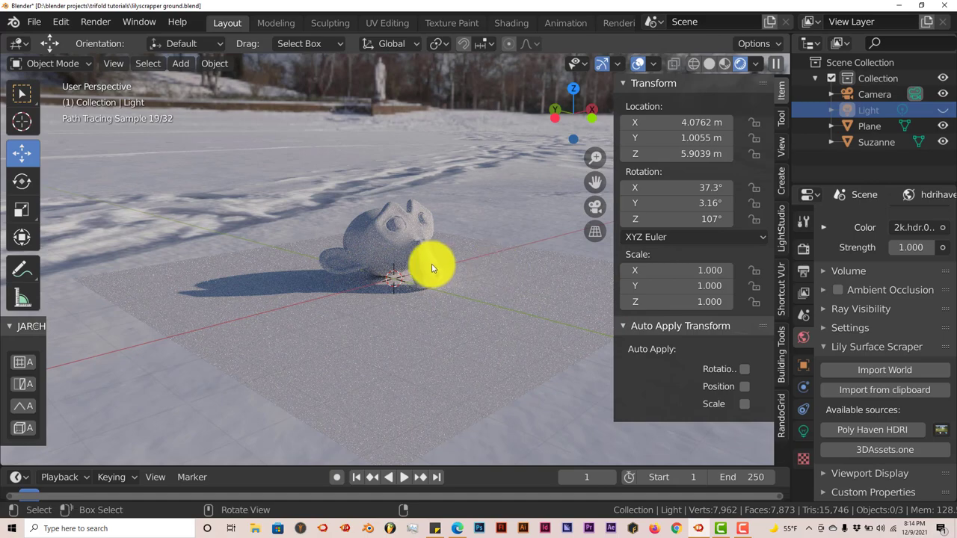
middle_click_drag(431, 265, 438, 278)
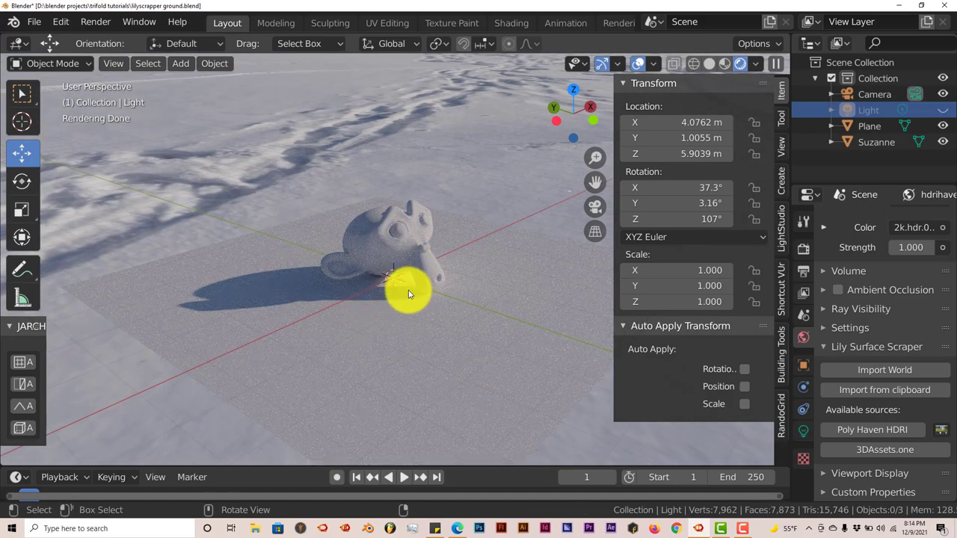
middle_click_drag(411, 292, 406, 288)
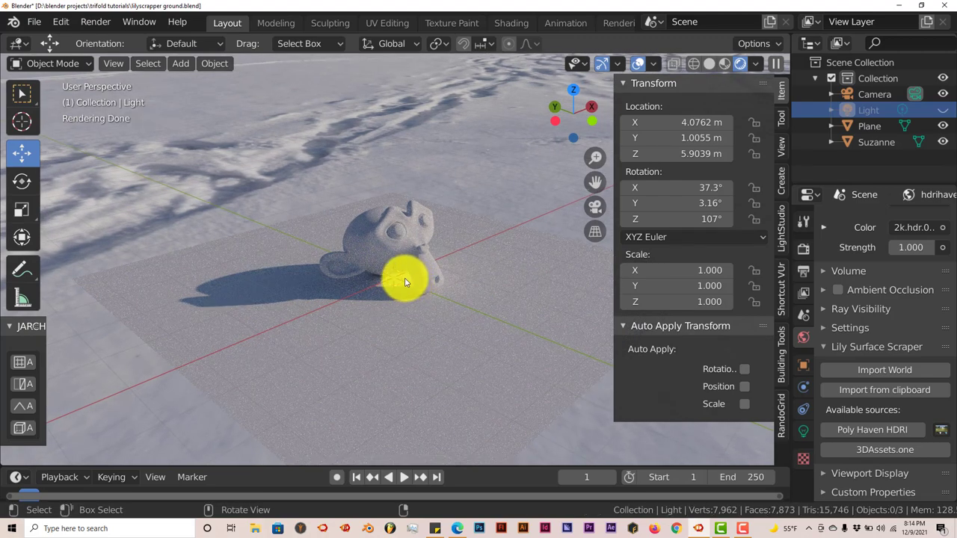
middle_click_drag(399, 284, 376, 310)
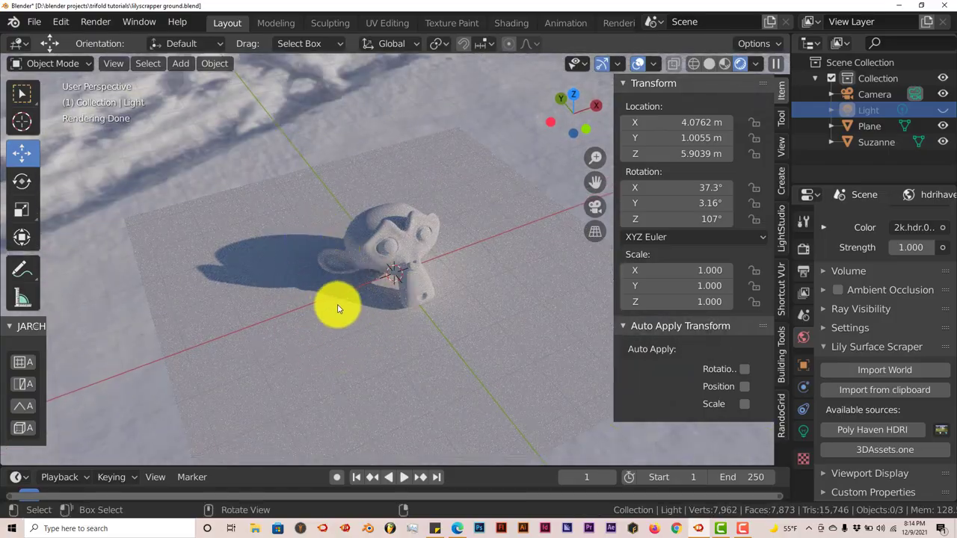
mouse_move(333, 353)
middle_mouse_down()
mouse_move(327, 341)
mouse_move(310, 342)
middle_mouse_up()
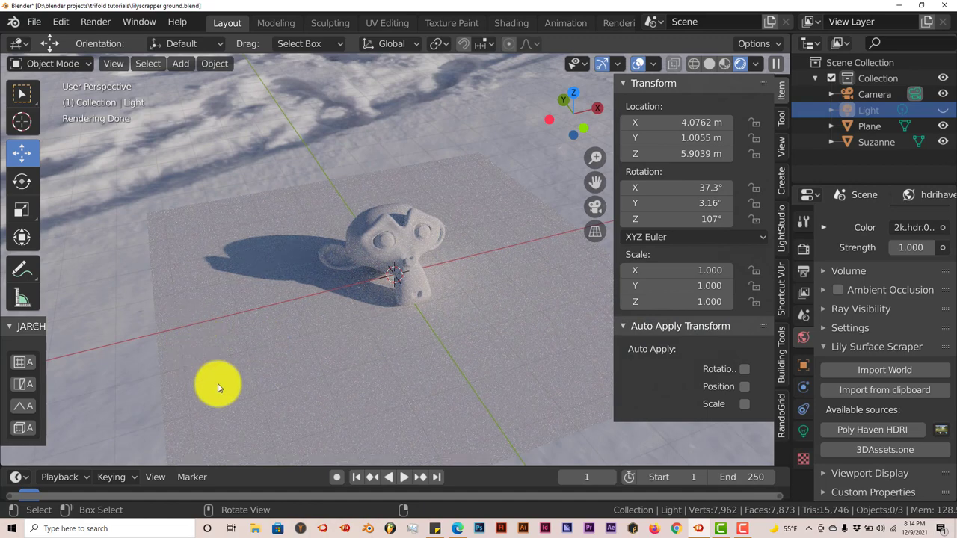
Tick Shadow Catcher in the ground Plane's Object Properties Visibility settings.
left_click(253, 396)
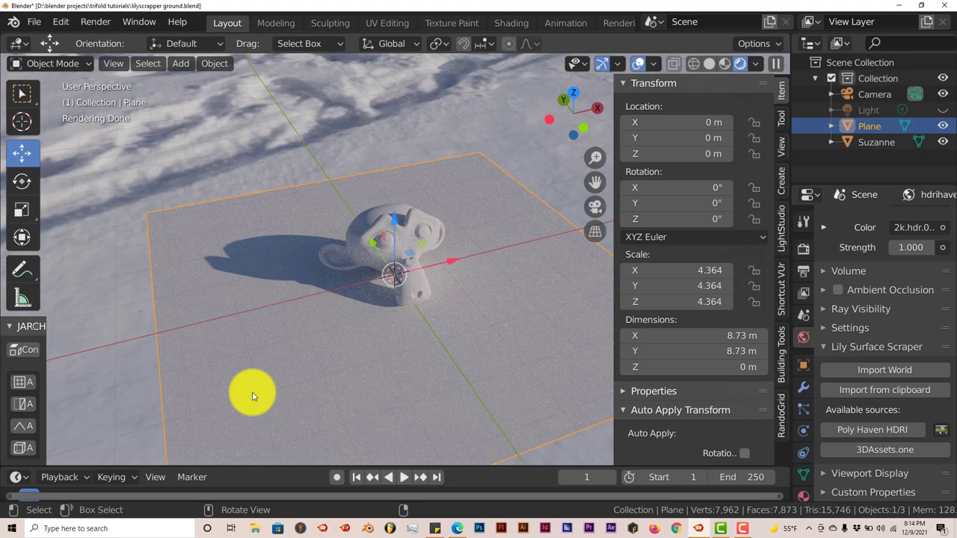
left_click(804, 369)
scroll(861, 419, "down", 5)
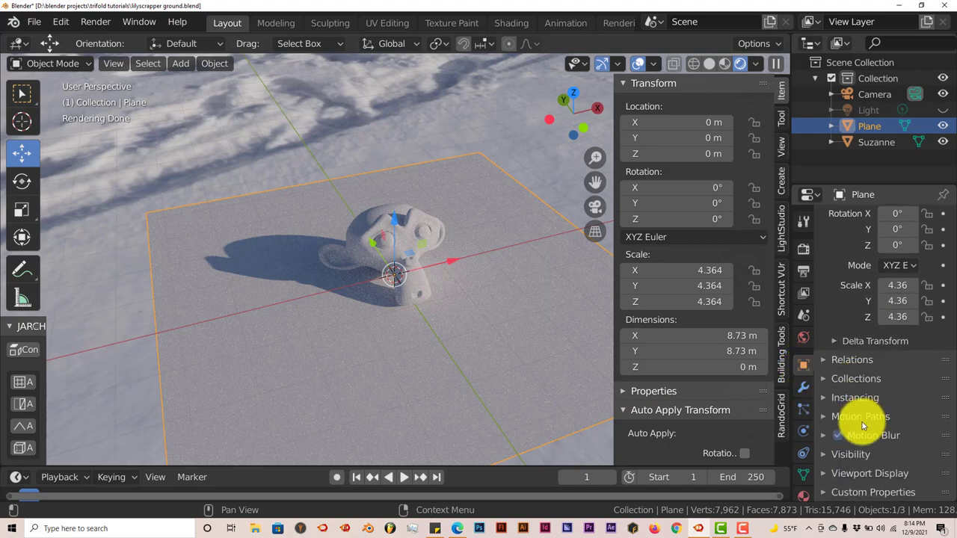
left_click(826, 454)
scroll(857, 443, "down", 1)
scroll(850, 377, "down", 3)
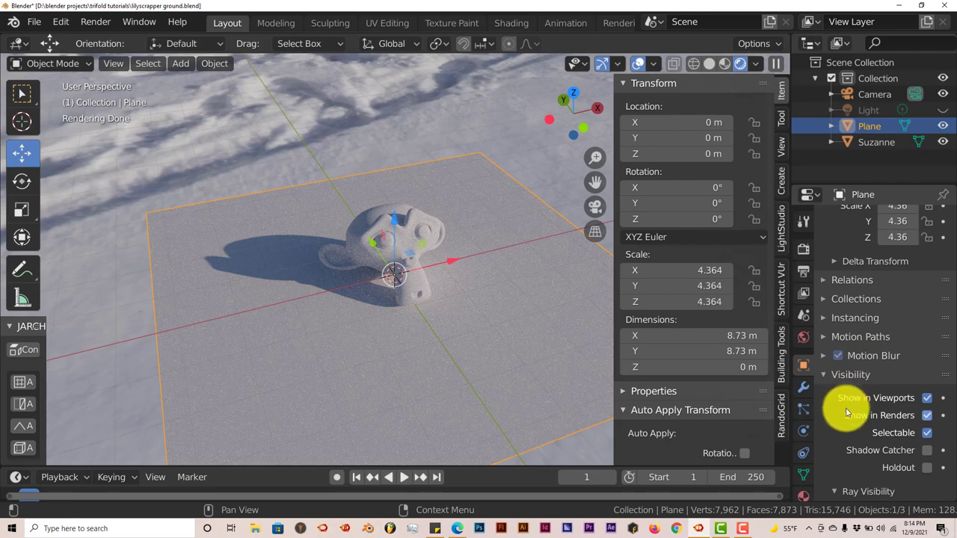
scroll(848, 411, "down", 4)
left_click(847, 412)
scroll(846, 415, "down", 2)
scroll(845, 415, "down", 2)
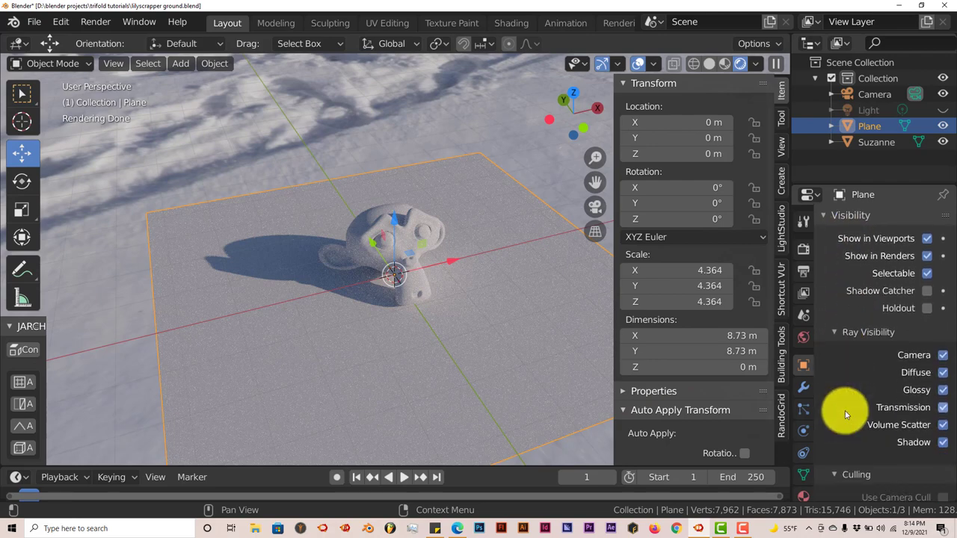
left_click(927, 291)
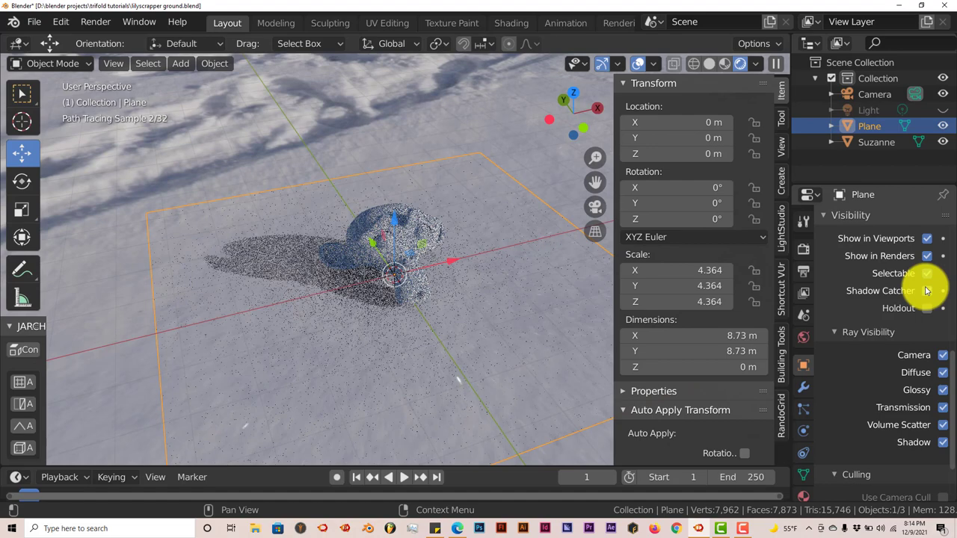
left_click(312, 349)
middle_click_drag(267, 348, 286, 256)
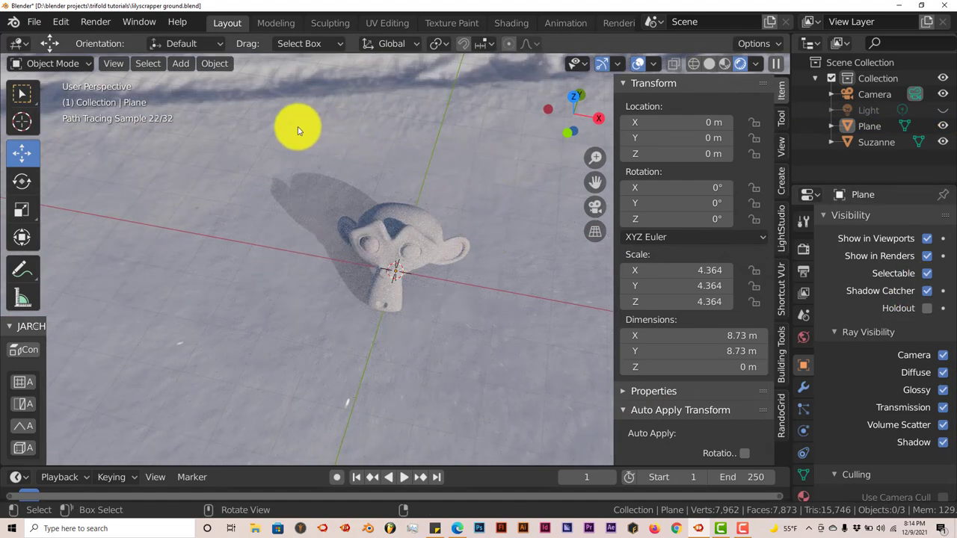
middle_click_drag(277, 421, 299, 396)
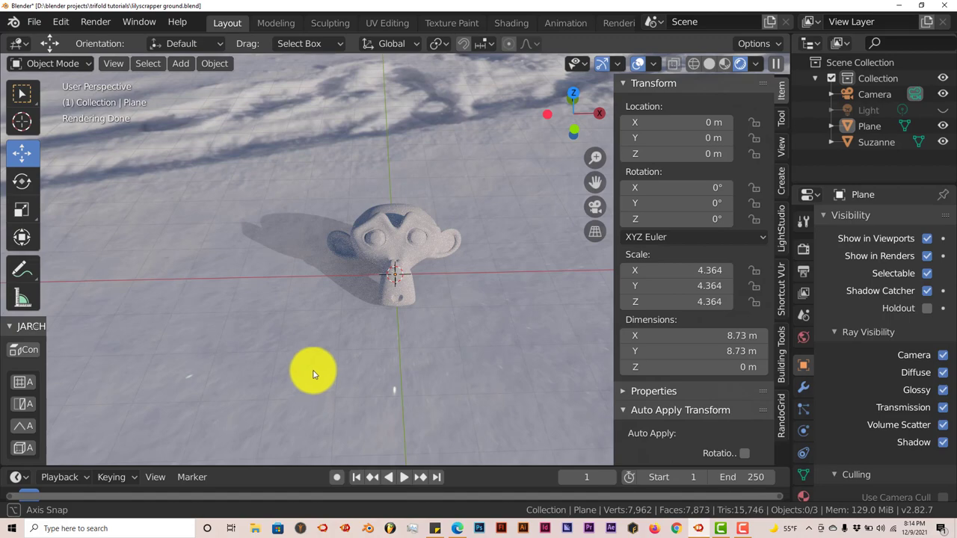
middle_click_drag(314, 374, 313, 366)
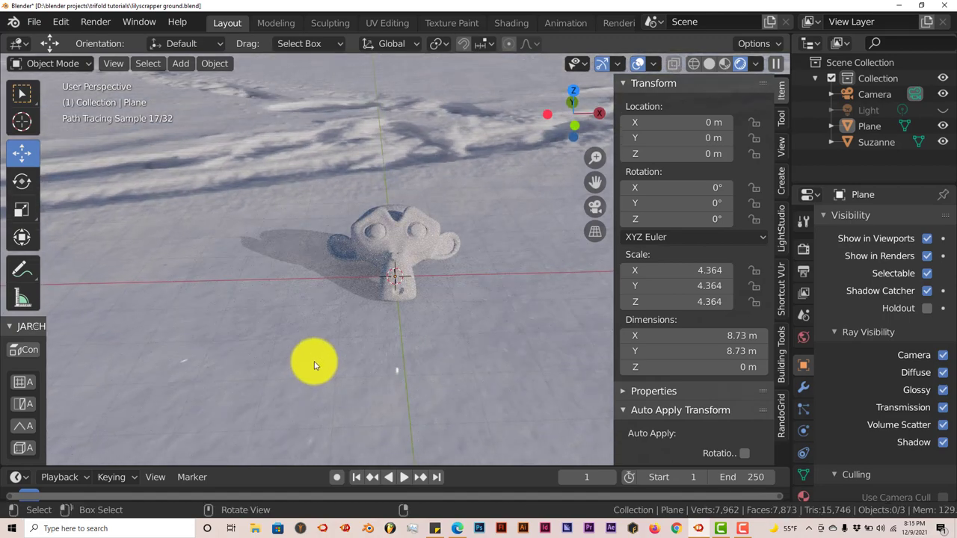
scroll(315, 365, "up", 2)
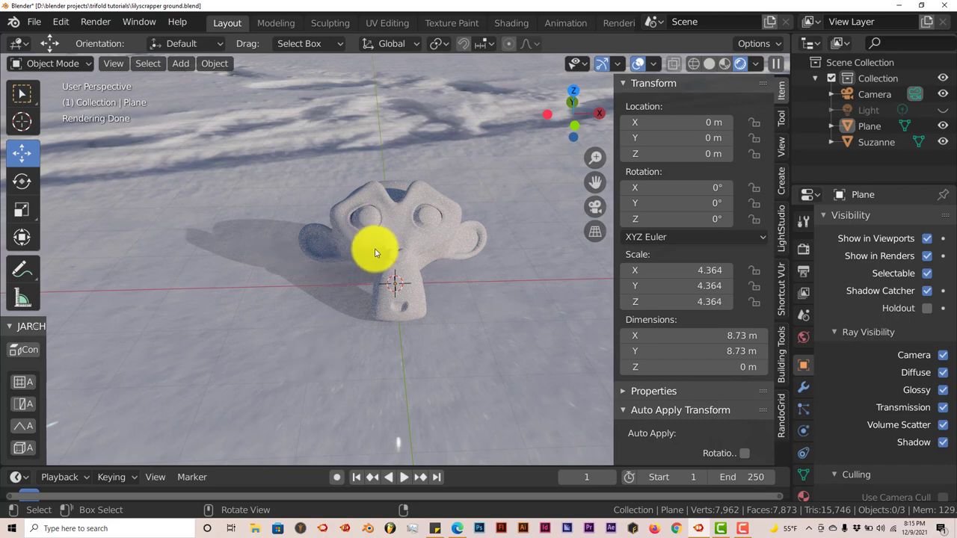
middle_click_drag(379, 278, 355, 288)
middle_click_drag(370, 359, 426, 352)
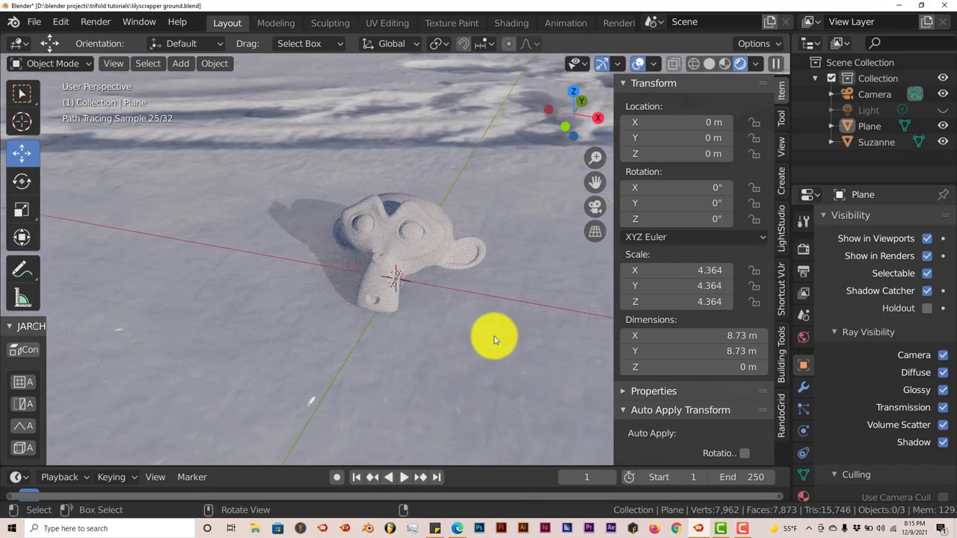
middle_click_drag(498, 343, 427, 214)
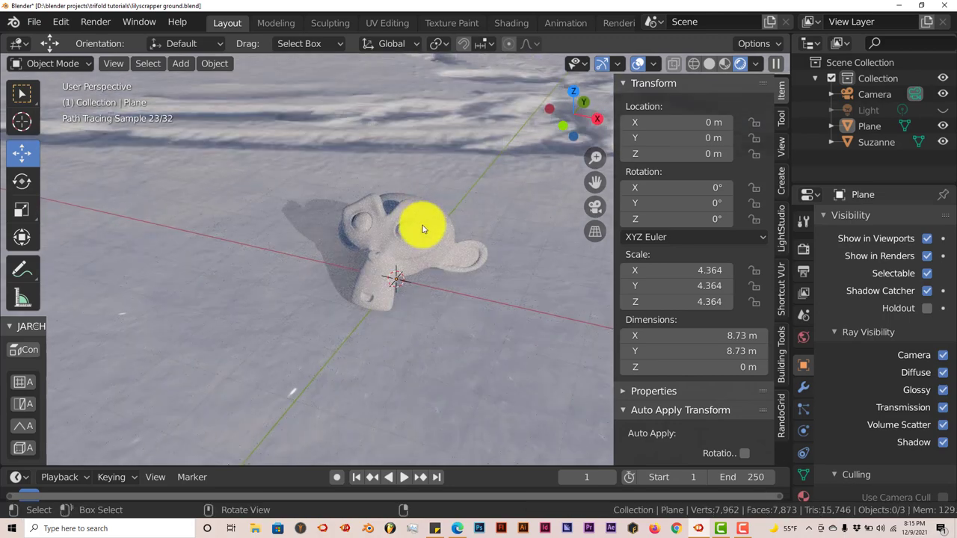
Add a new material to Suzanne and name it 'susy glossy'.
left_click(422, 230)
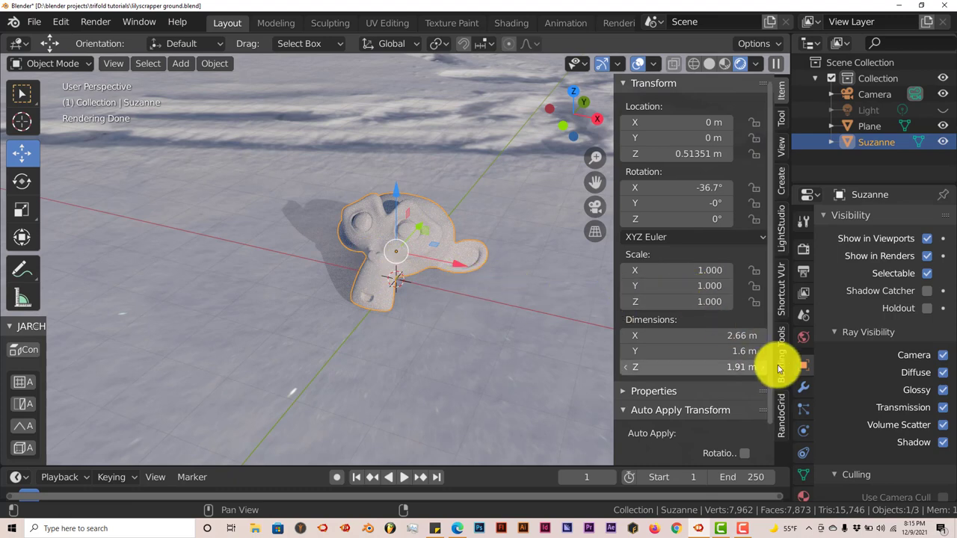
scroll(804, 422, "down", 3)
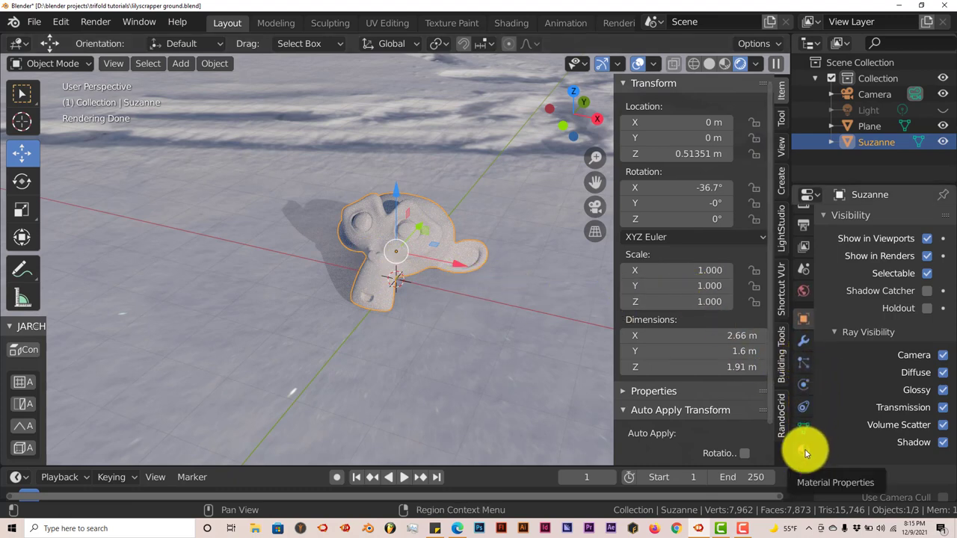
left_click(806, 452)
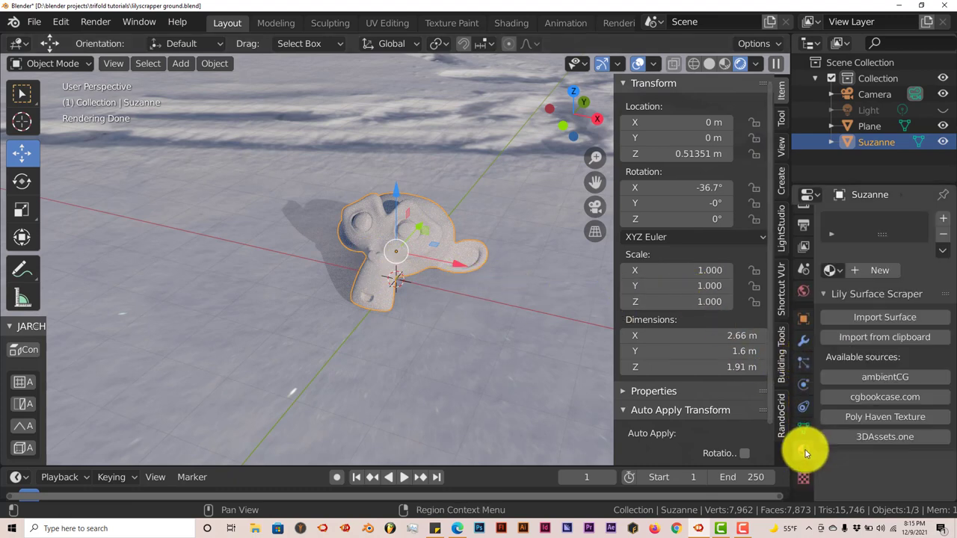
left_click(862, 270)
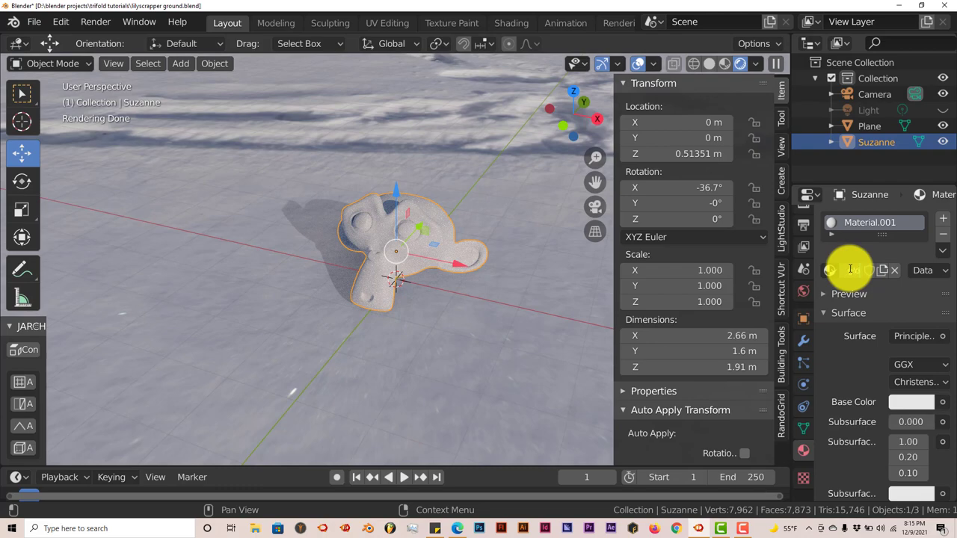
key("Return")
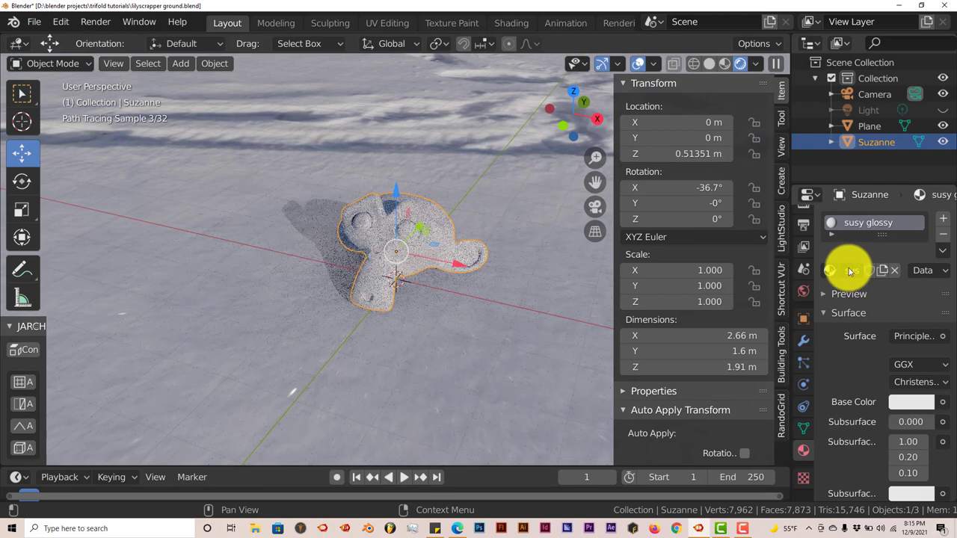
Set susy glossy's Metallic to 1.000, Specular to 1.000 and Roughness to 0.000.
scroll(844, 424, "down", 2)
scroll(843, 424, "down", 3)
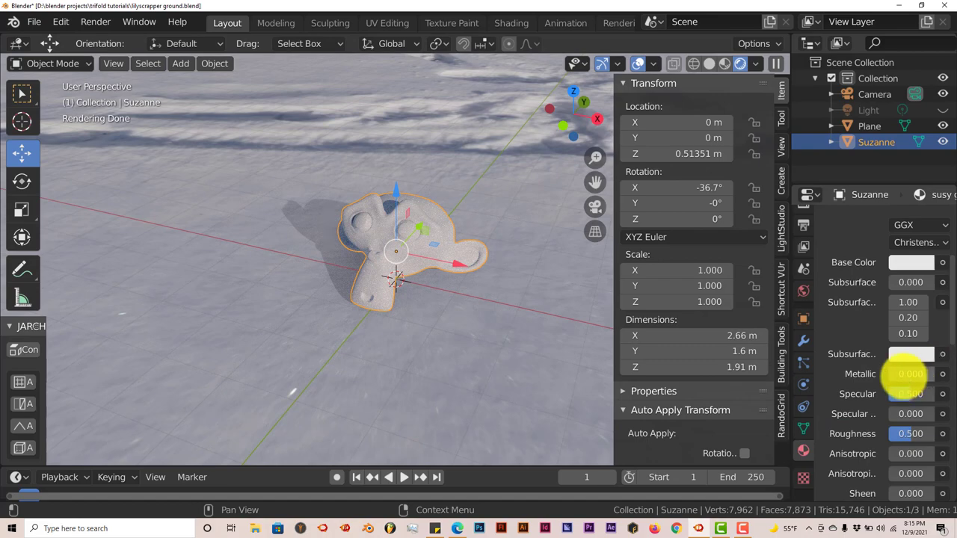
left_click_drag(908, 374, 80, 367)
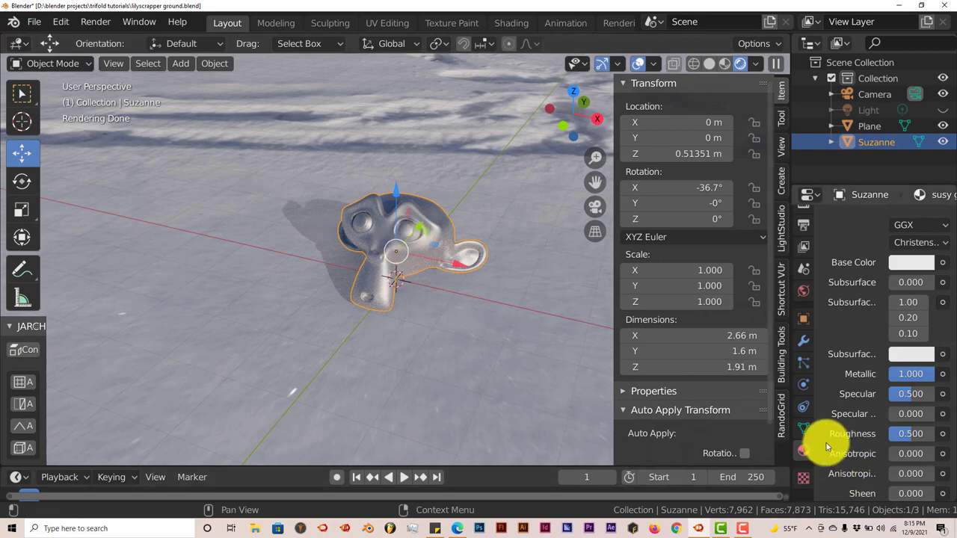
left_click_drag(910, 401, 24, 393)
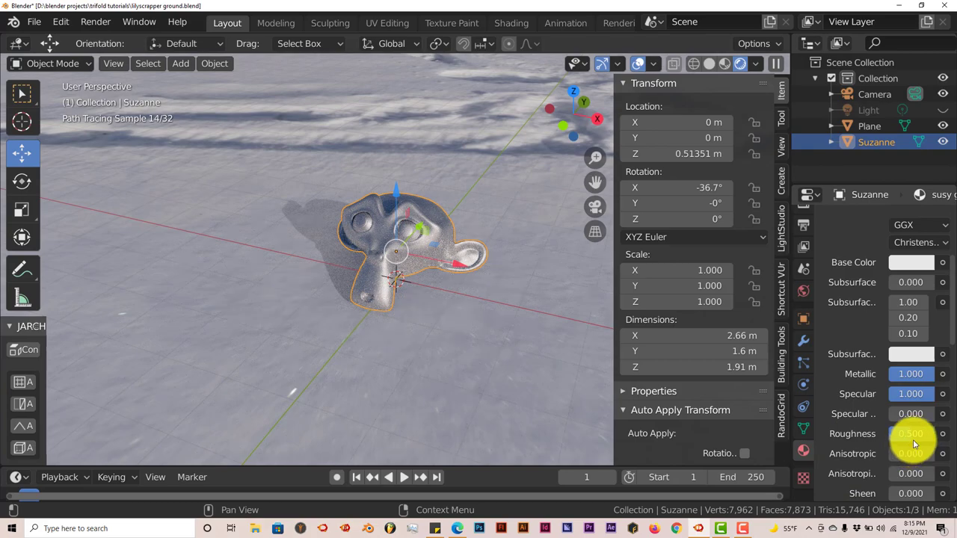
left_click_drag(914, 444, 896, 438)
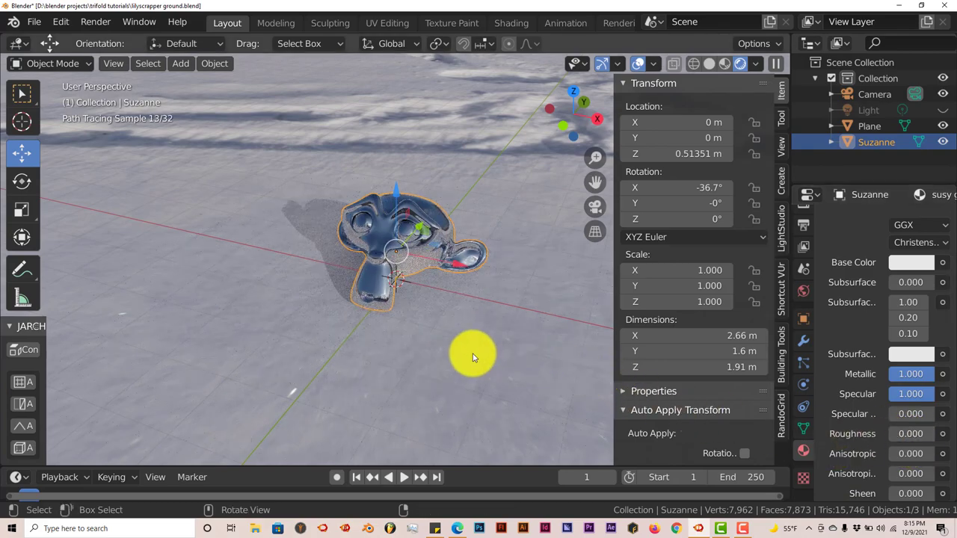
mouse_move(472, 354)
middle_mouse_down()
mouse_move(374, 363)
mouse_move(374, 352)
mouse_move(352, 346)
mouse_move(358, 335)
middle_mouse_up()
scroll(358, 336, "up", 2)
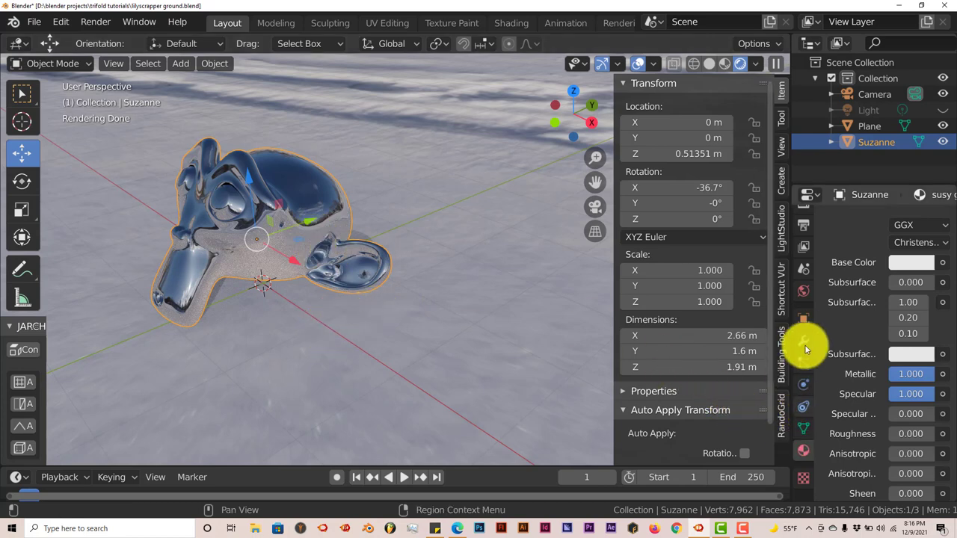
Load the grassy Poly Haven HDRI at 2k (hdr) as the world background.
left_click(804, 291)
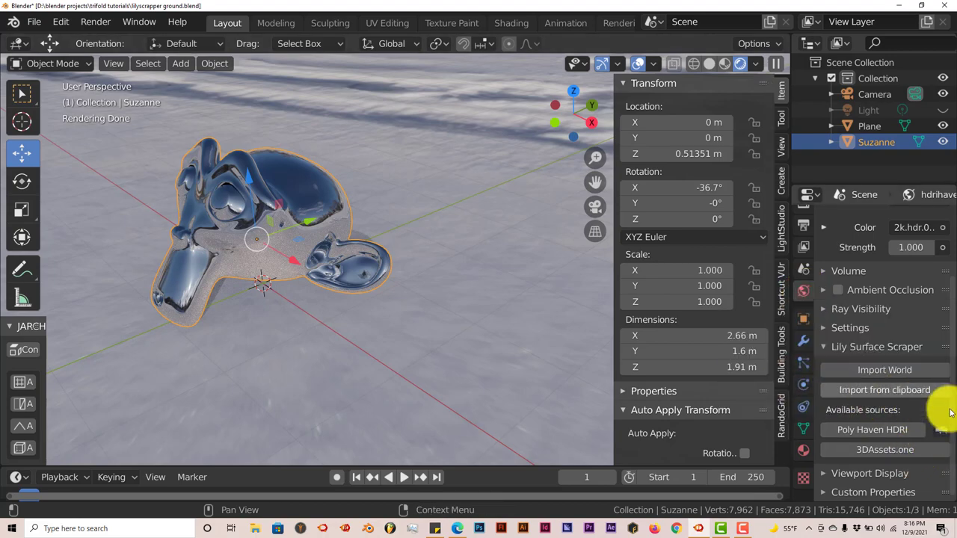
left_click(938, 428)
left_click(775, 367)
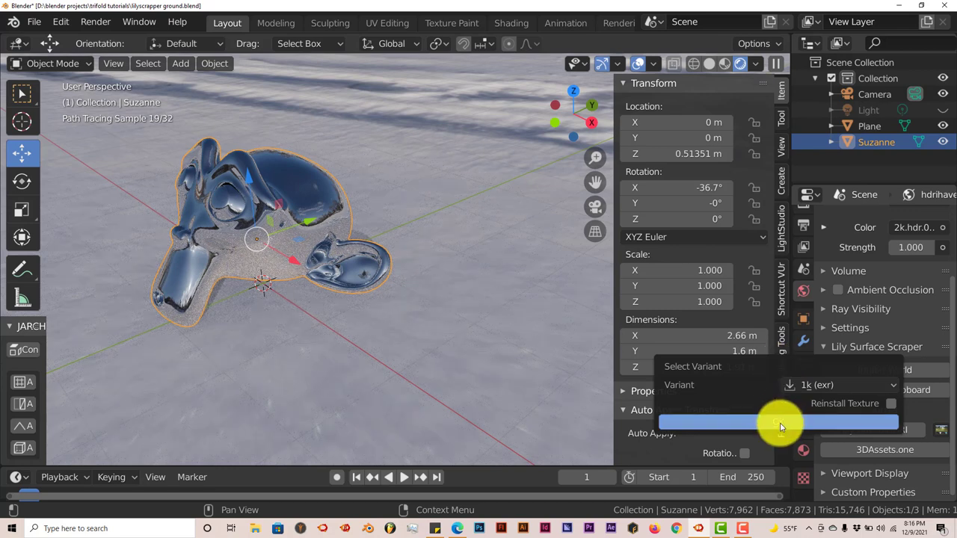
left_click(829, 386)
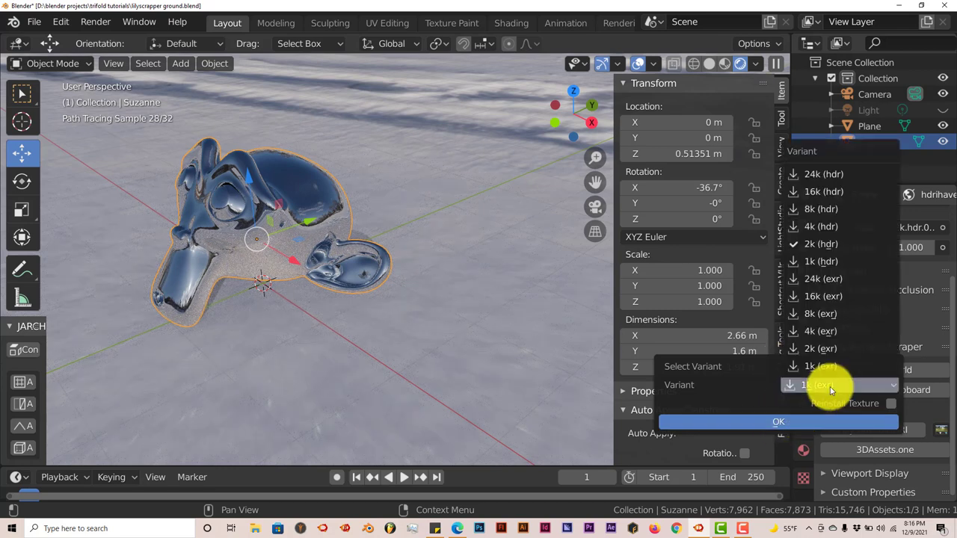
left_click(822, 245)
left_click(784, 424)
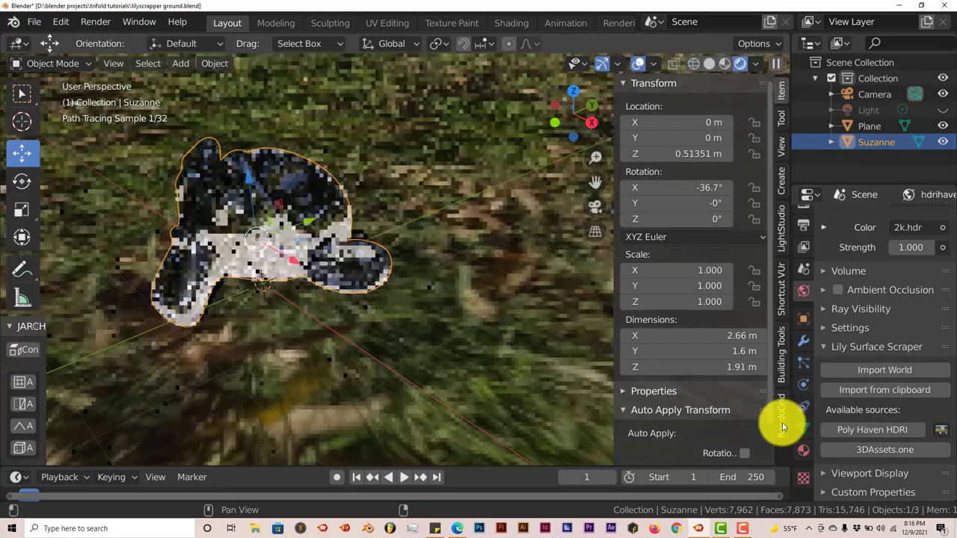
scroll(308, 381, "down", 3)
mouse_move(309, 381)
middle_mouse_down()
mouse_move(325, 376)
mouse_move(299, 364)
mouse_move(321, 341)
mouse_move(312, 346)
middle_mouse_up()
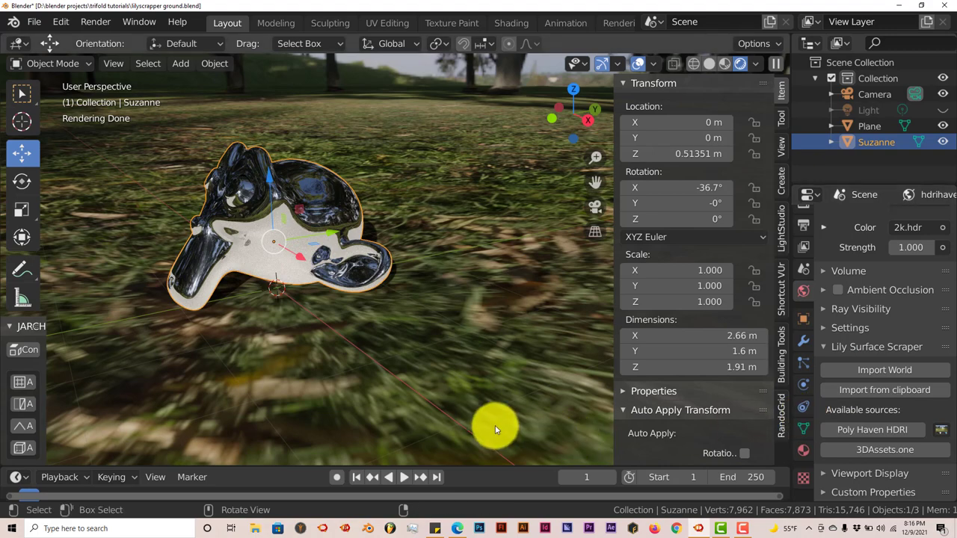
Uncheck Glossy under the ground Plane's Ray Visibility so Suzanne reflects only the grassy HDRI.
left_click(366, 346)
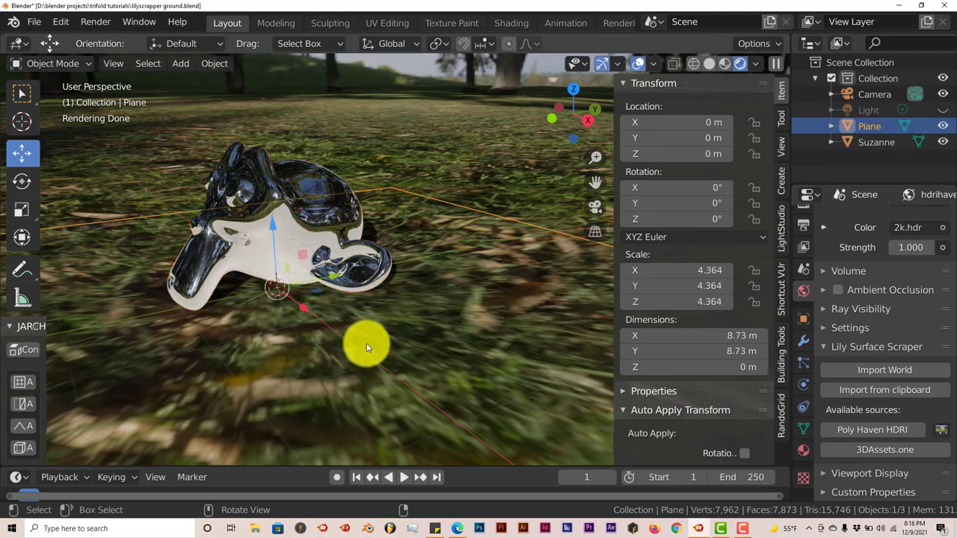
left_click(804, 324)
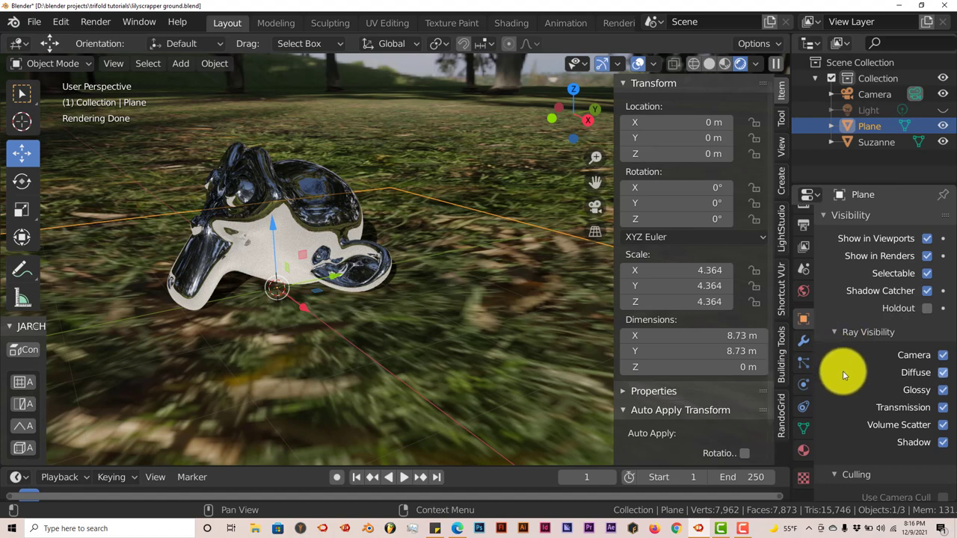
scroll(842, 373, "down", 3)
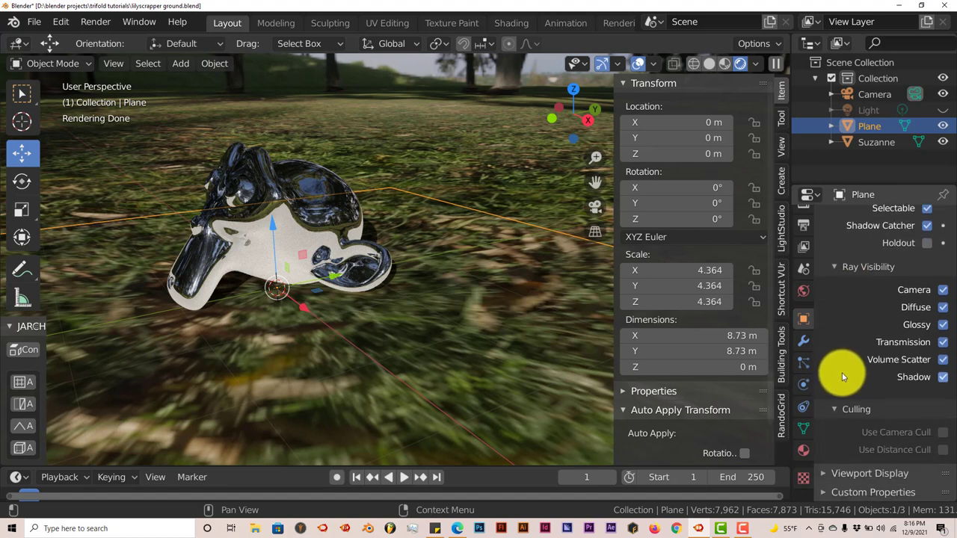
left_click(942, 326)
middle_click_drag(605, 325, 559, 324)
mouse_move(337, 297)
middle_mouse_down()
mouse_move(358, 309)
mouse_move(344, 302)
middle_mouse_up()
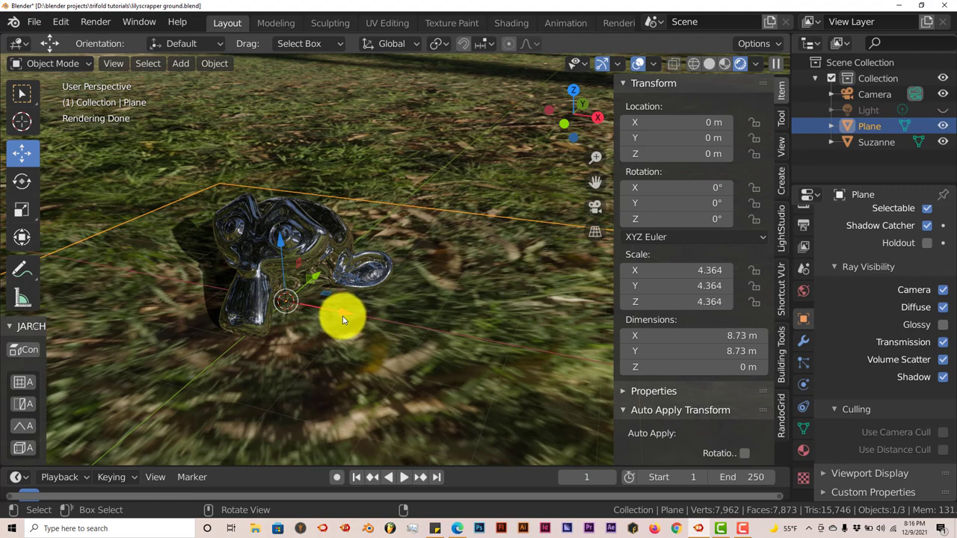
middle_click_drag(406, 325, 421, 320)
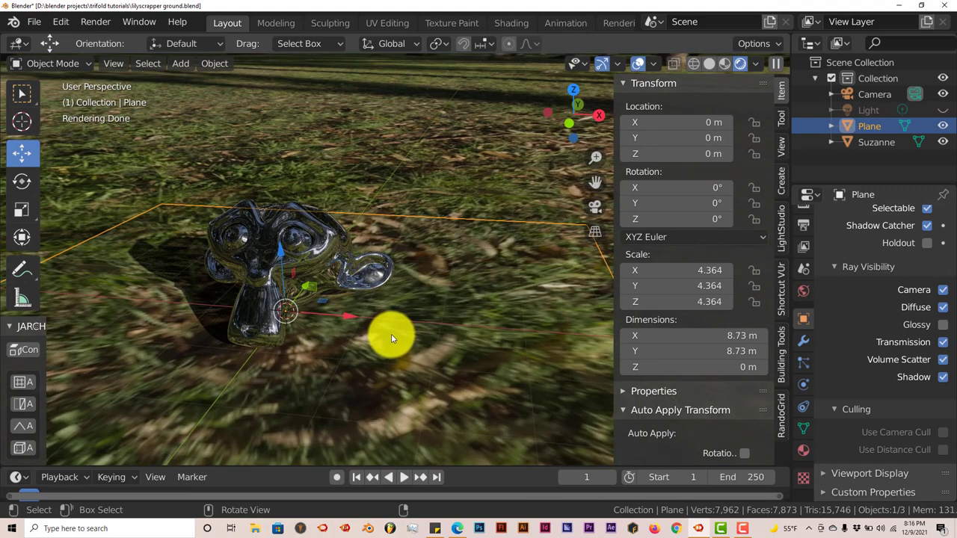
mouse_move(366, 350)
middle_mouse_down()
mouse_move(351, 339)
mouse_move(326, 250)
middle_mouse_up()
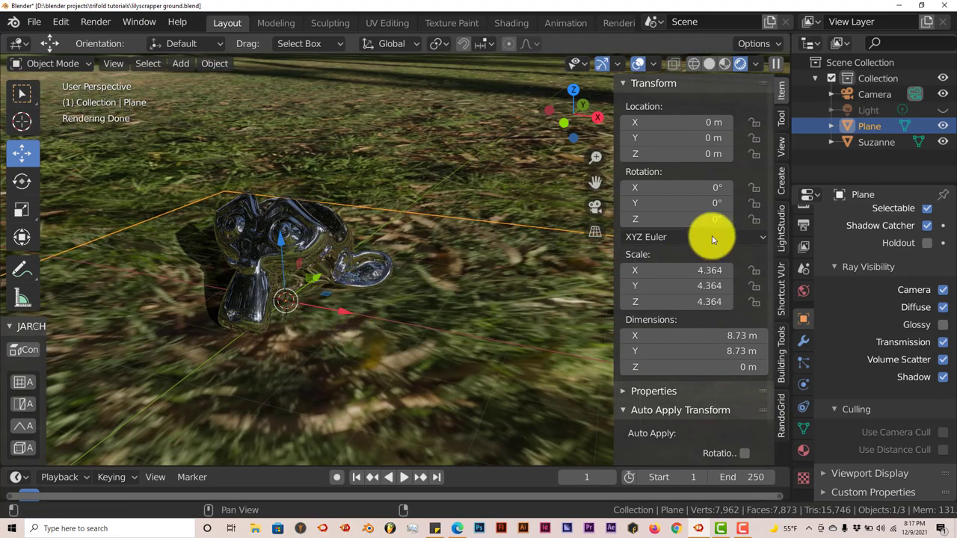
left_click(942, 324)
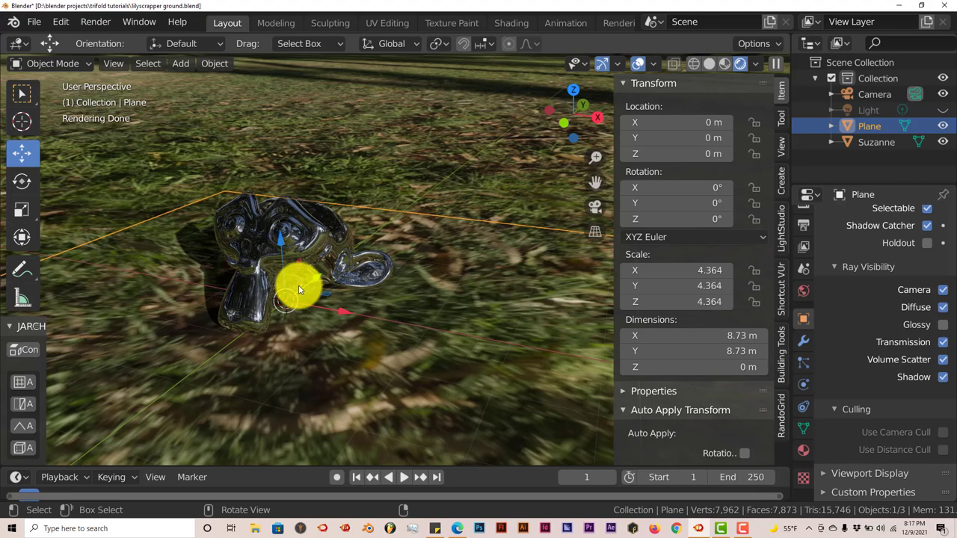
scroll(299, 287, "down", 3)
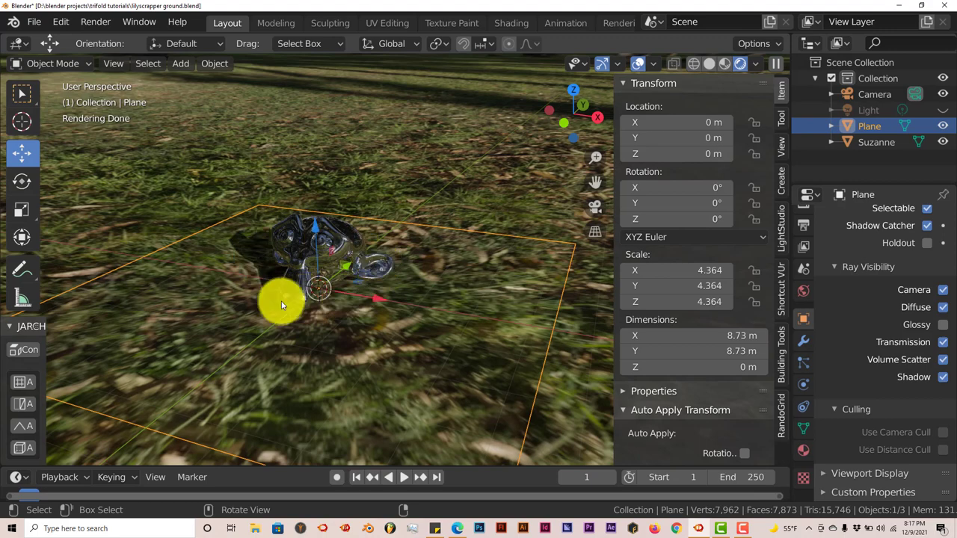
middle_click_drag(319, 314, 351, 336)
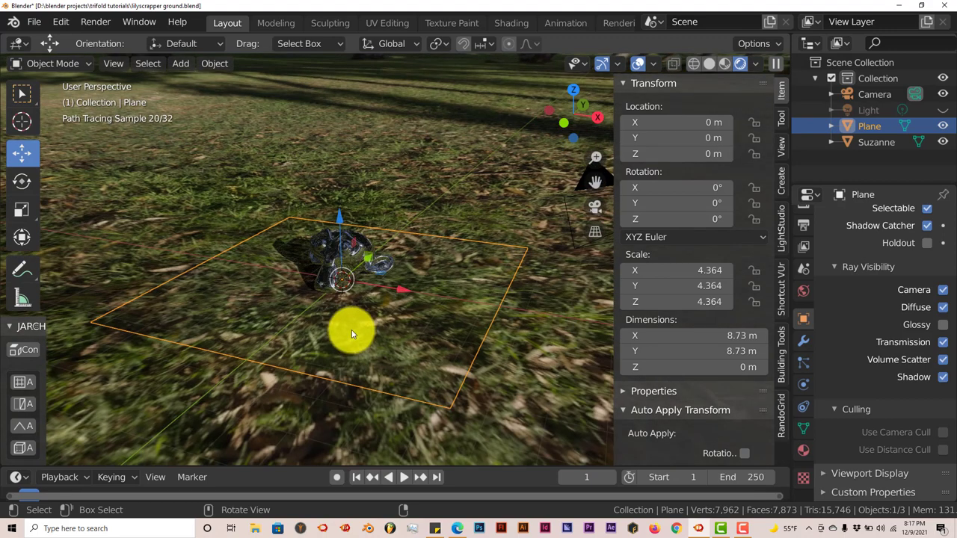